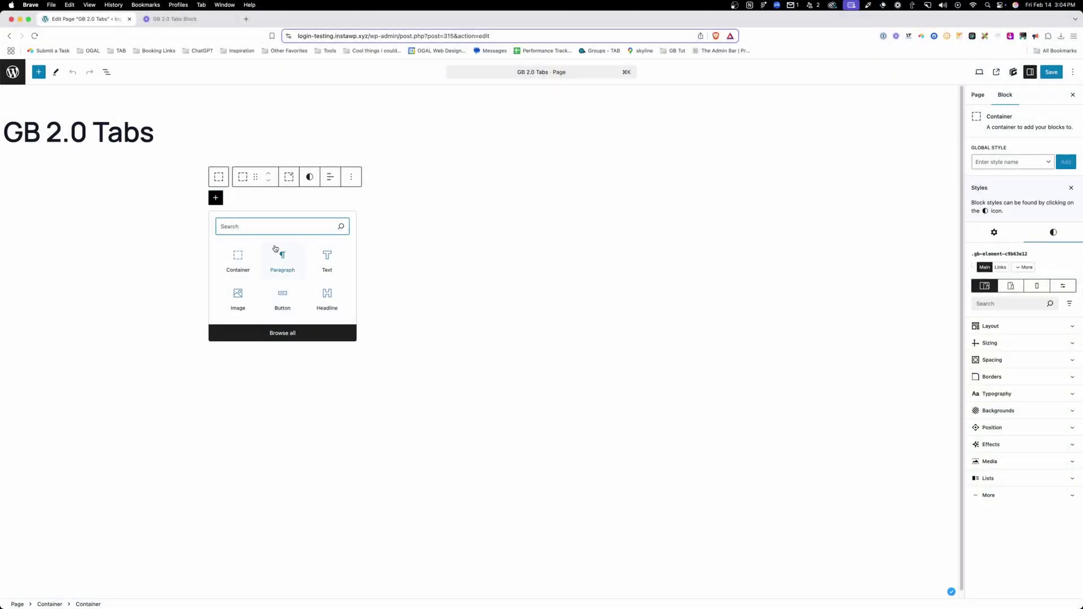
Step: Insert a Tabs block with the Button Tabs layout (Tab 1, Tab 2) and show the List View outline
{"action": "type", "text": "tabs"}
{"action": "left_click", "coordinate": [283, 259]}
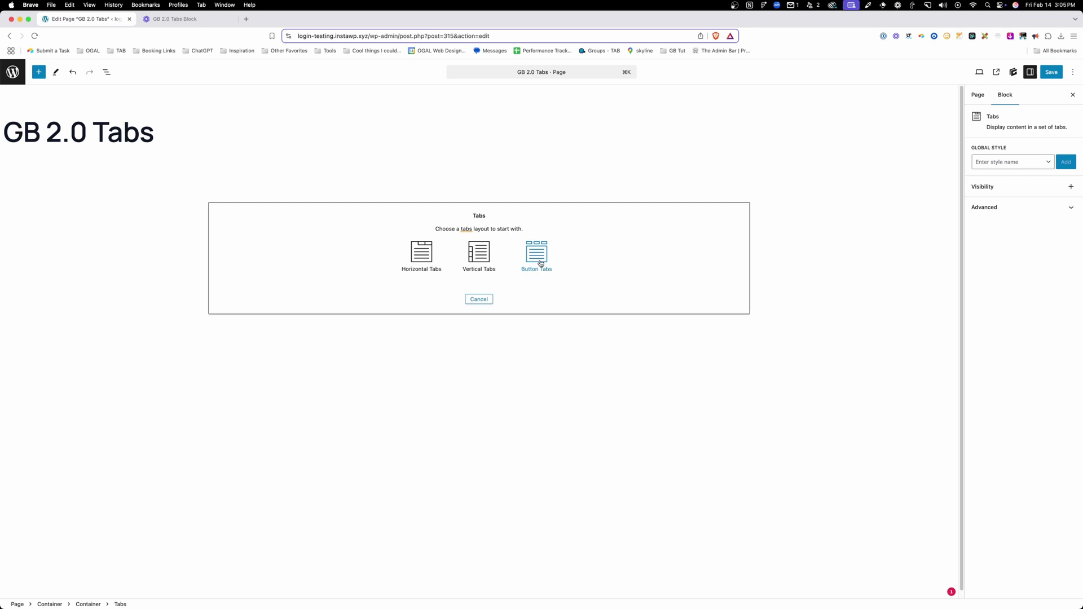
{"action": "left_click", "coordinate": [541, 263]}
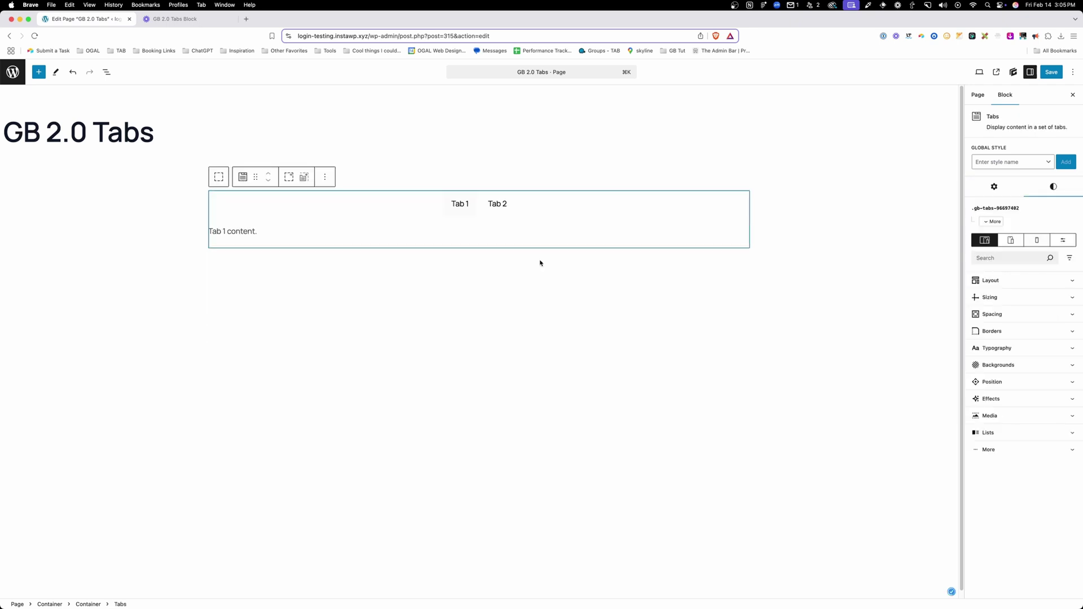
{"action": "left_click", "coordinate": [106, 72]}
Step: Expand Tabs, Tabs Menu and Tab Items in List View, inspecting each menu item and tab item
{"action": "left_click", "coordinate": [29, 142]}
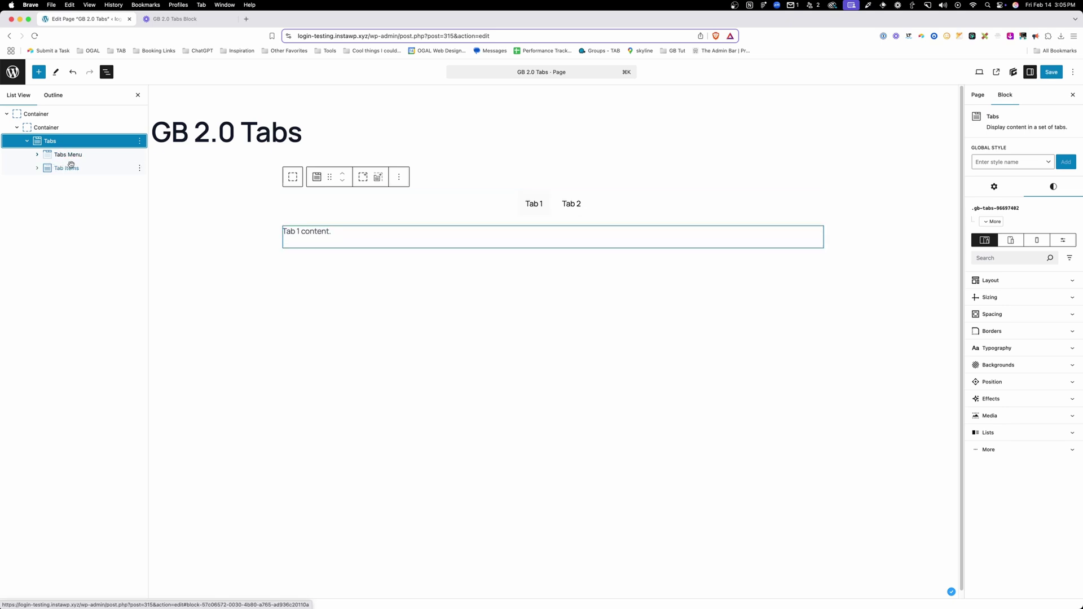
{"action": "left_click", "coordinate": [37, 154]}
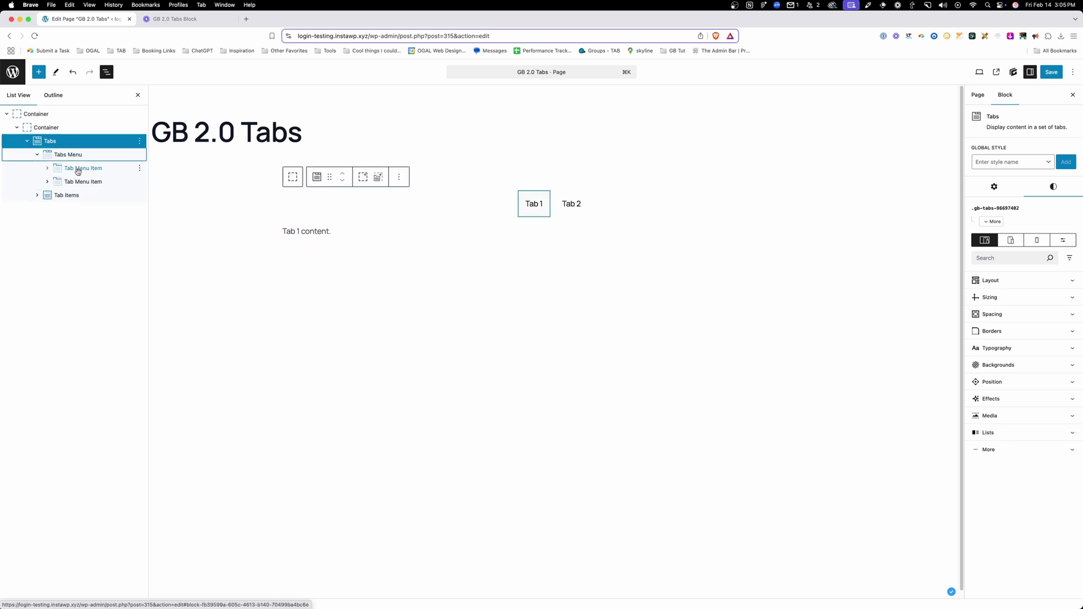
{"action": "left_click", "coordinate": [76, 169]}
{"action": "left_click", "coordinate": [85, 182]}
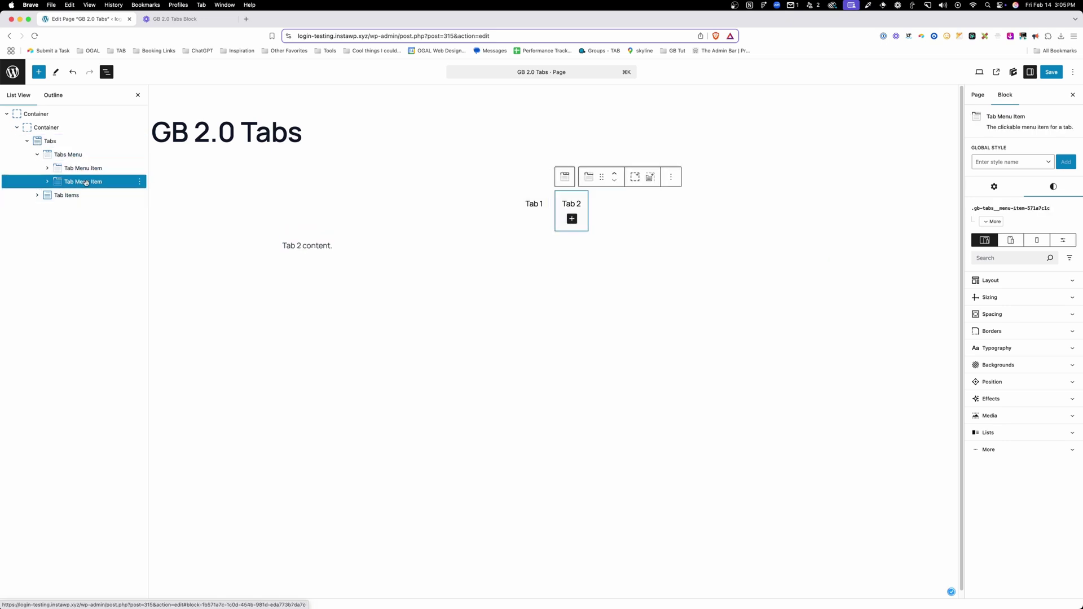
{"action": "left_click", "coordinate": [63, 195]}
{"action": "left_click", "coordinate": [37, 196]}
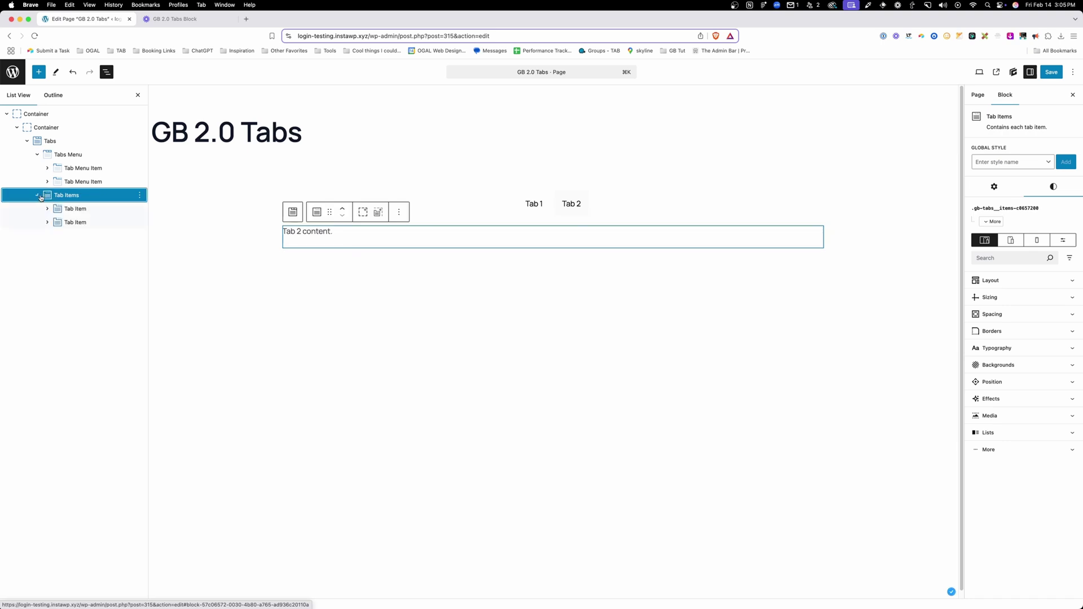
{"action": "left_click", "coordinate": [65, 210]}
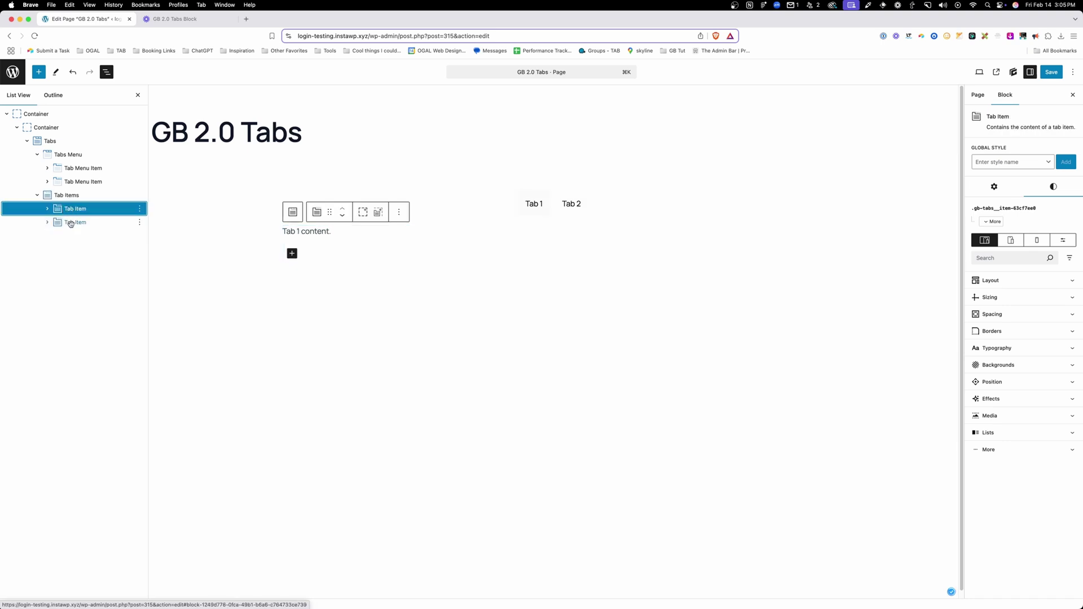
{"action": "left_click", "coordinate": [71, 224]}
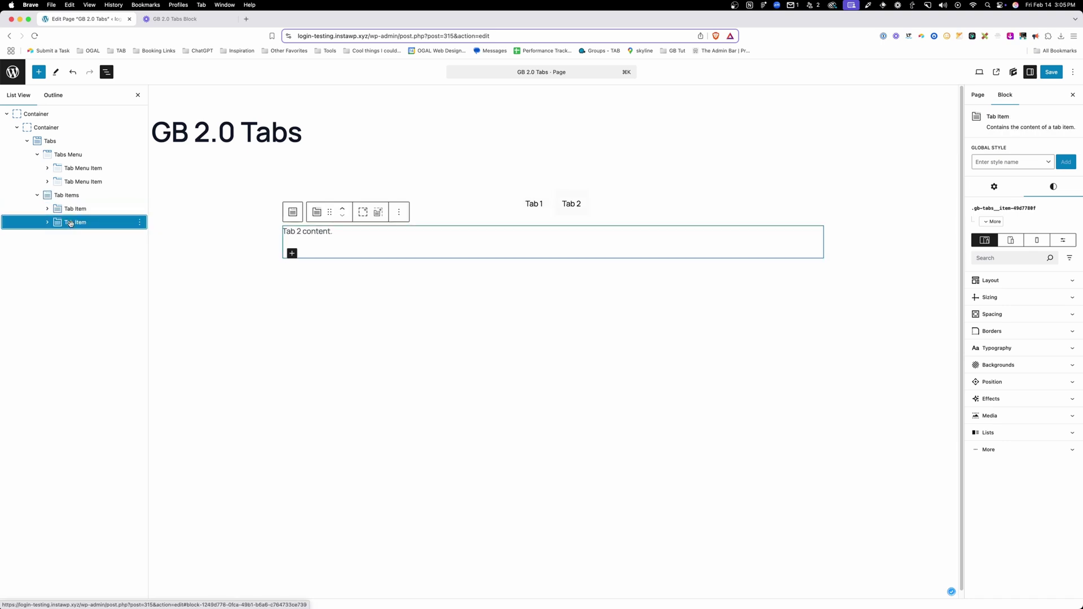
Step: Expand both Tab Menu Items and Tab Items to reveal the Tab 1/Tab 2 labels and paragraphs
{"action": "left_click", "coordinate": [47, 169]}
{"action": "left_click", "coordinate": [48, 195]}
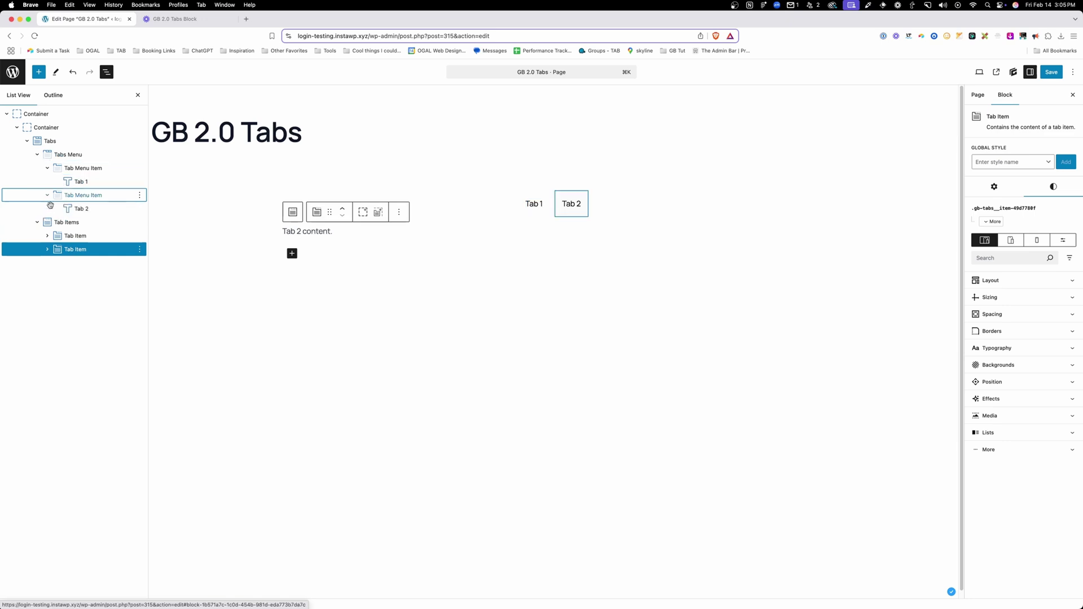
{"action": "left_click", "coordinate": [48, 236]}
{"action": "left_click", "coordinate": [47, 263]}
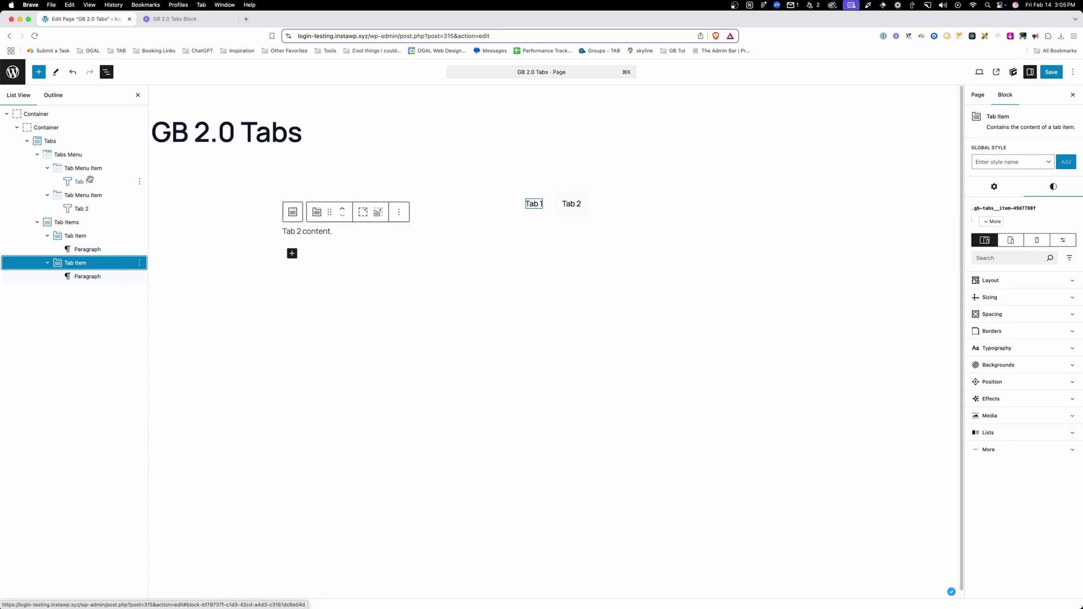
{"action": "left_click", "coordinate": [532, 203]}
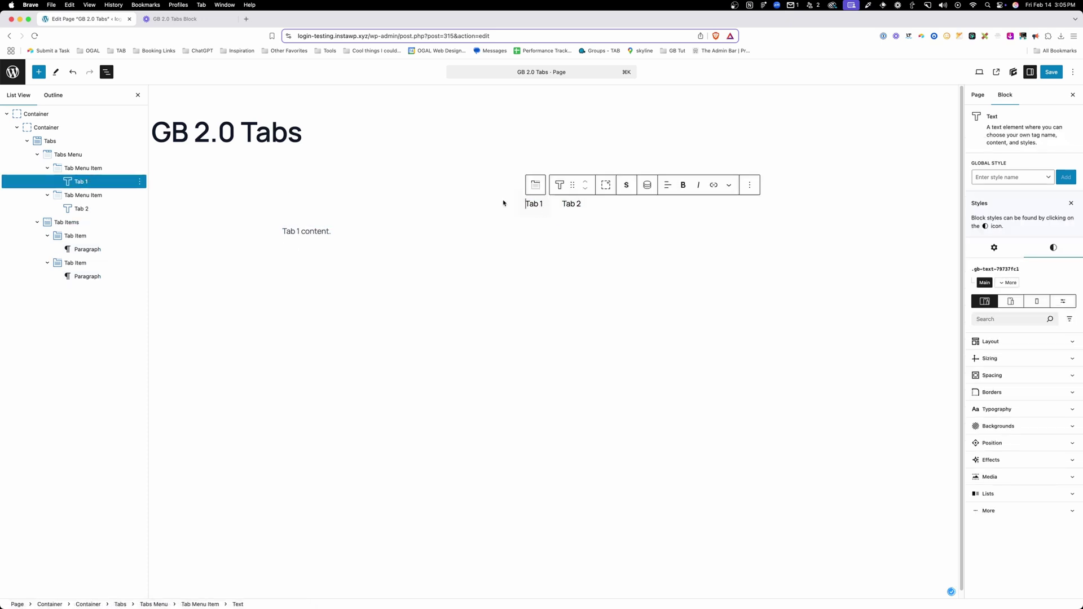
{"action": "left_click", "coordinate": [305, 233]}
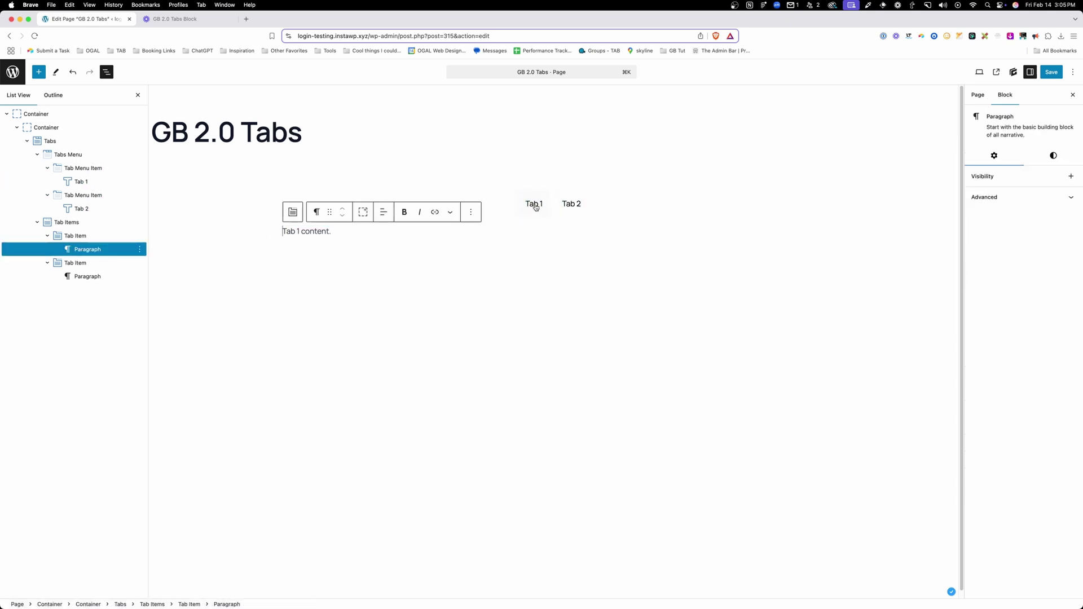
{"action": "left_click", "coordinate": [73, 169]}
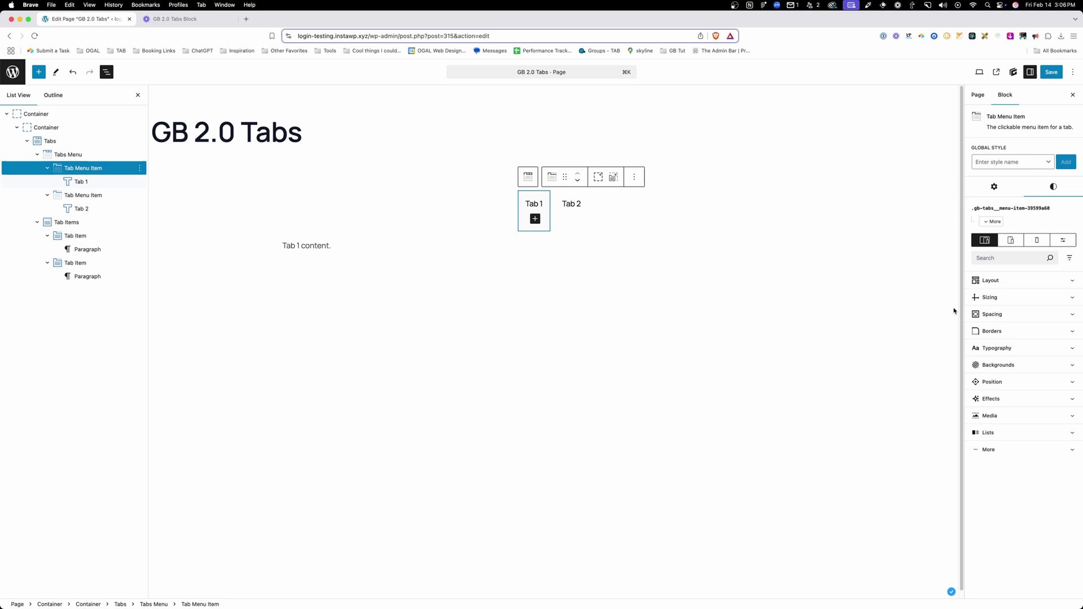
{"action": "left_click", "coordinate": [989, 319]}
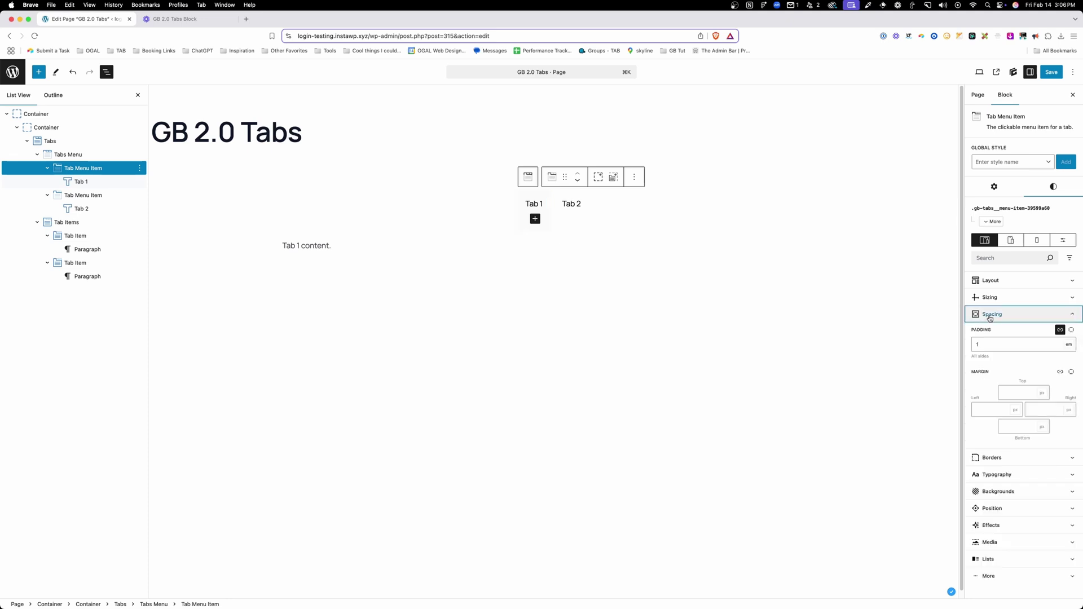
{"action": "left_click", "coordinate": [997, 347]}
{"action": "type", "text": "1"}
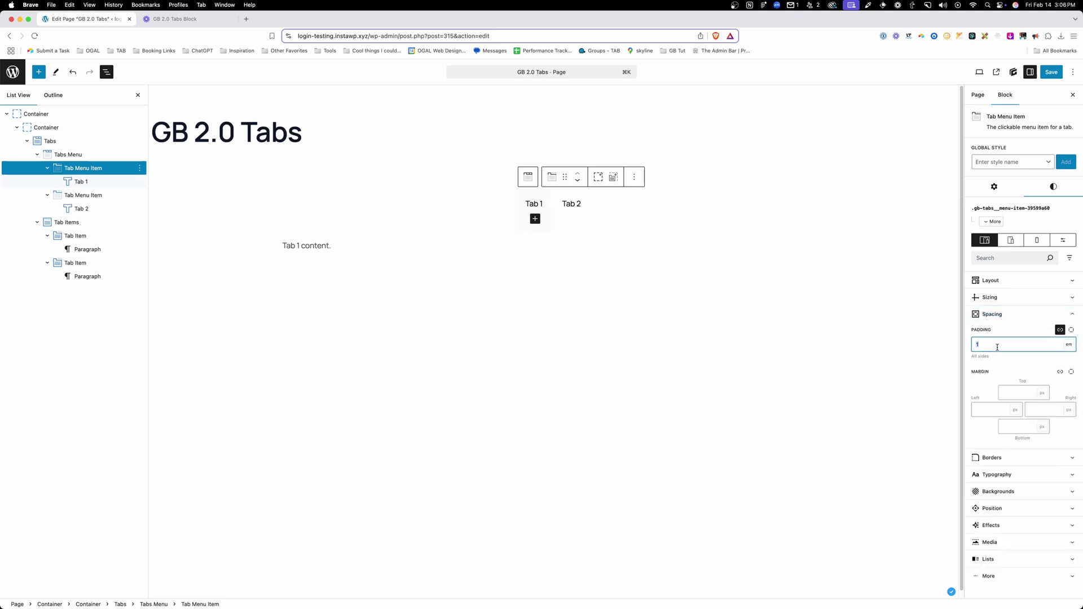
{"action": "type", "text": "80"}
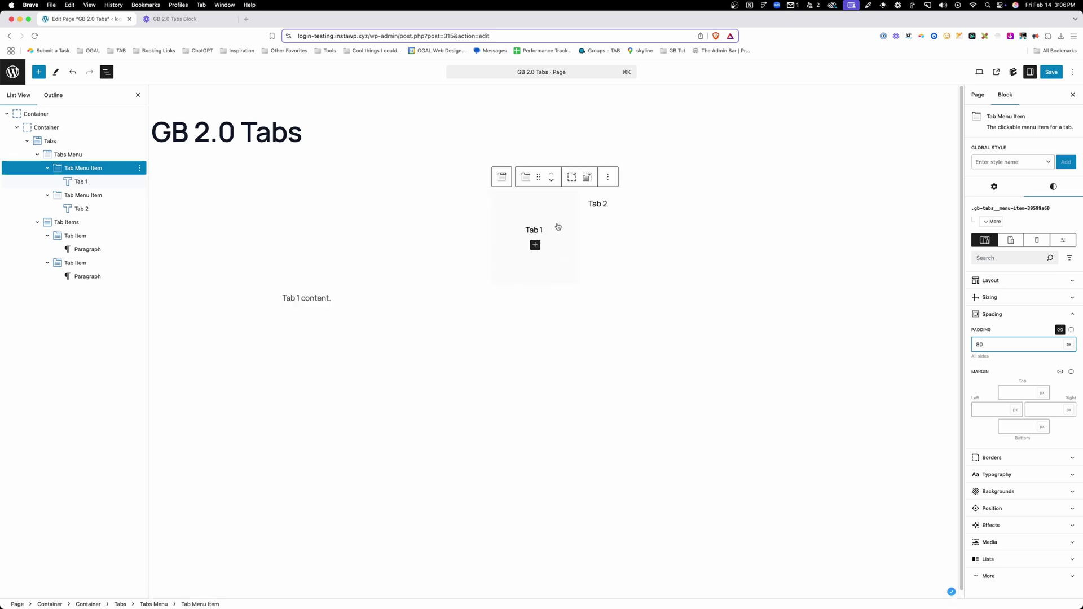
{"action": "left_click", "coordinate": [597, 206]}
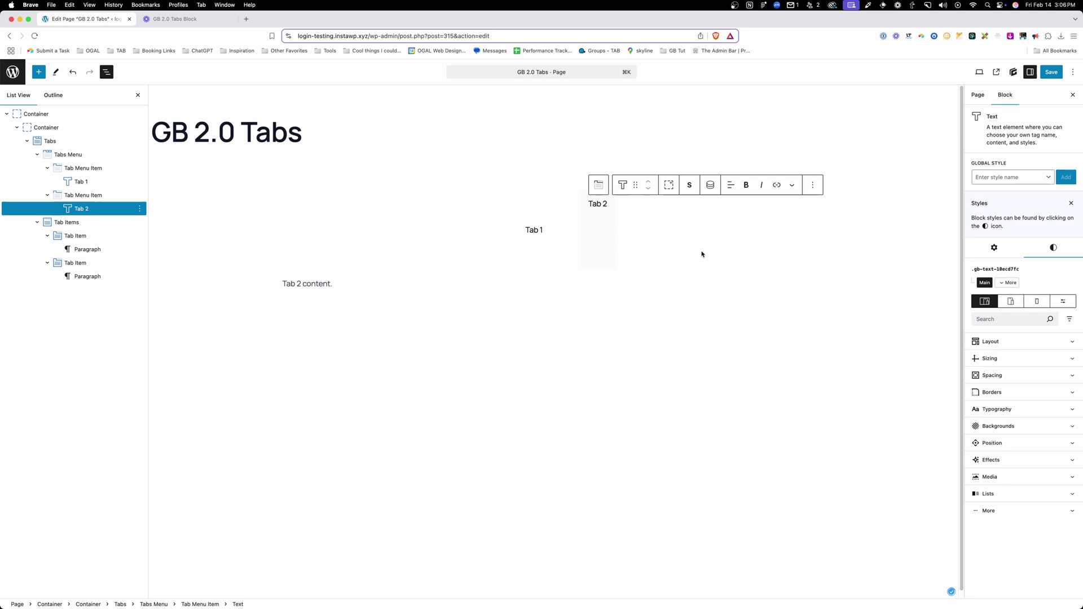
{"action": "left_click", "coordinate": [522, 238]}
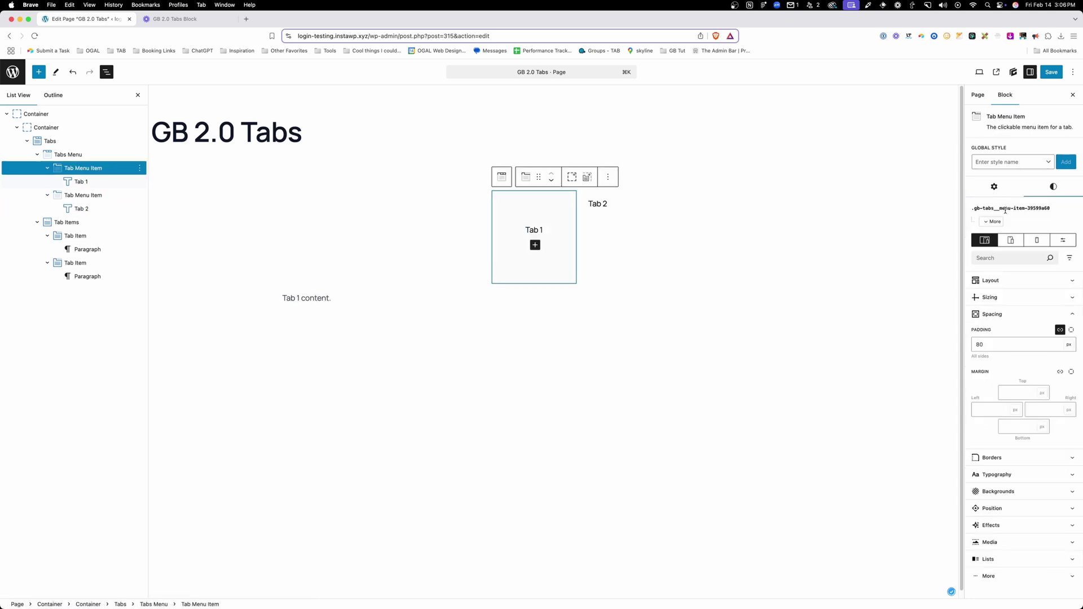
{"action": "left_click_drag", "start_coordinate": [1005, 208], "coordinate": [1051, 209]}
{"action": "left_click", "coordinate": [122, 197]}
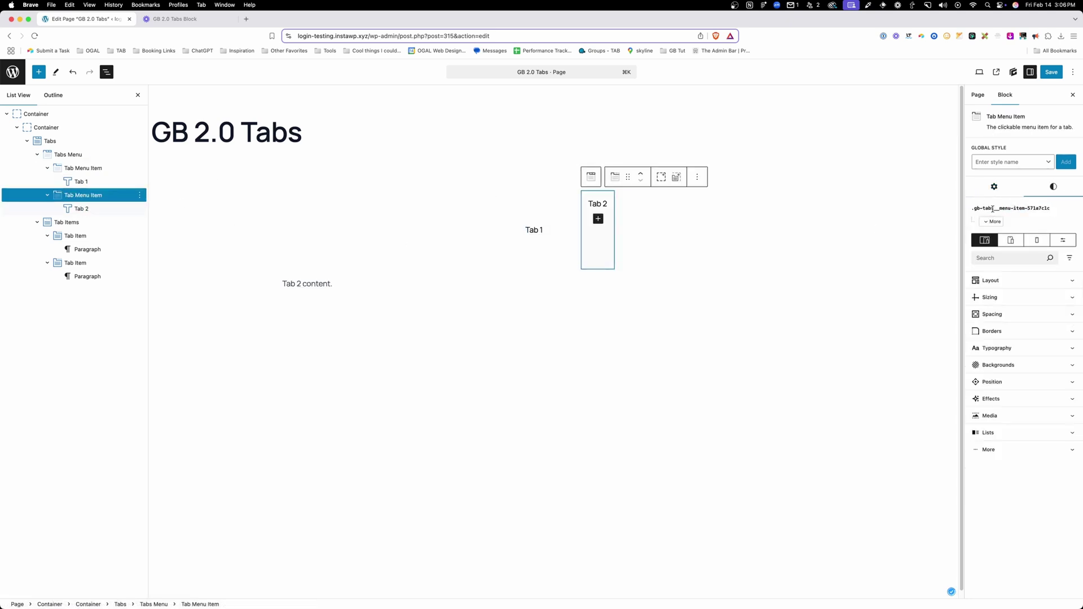
{"action": "left_click_drag", "start_coordinate": [977, 209], "coordinate": [1047, 218]}
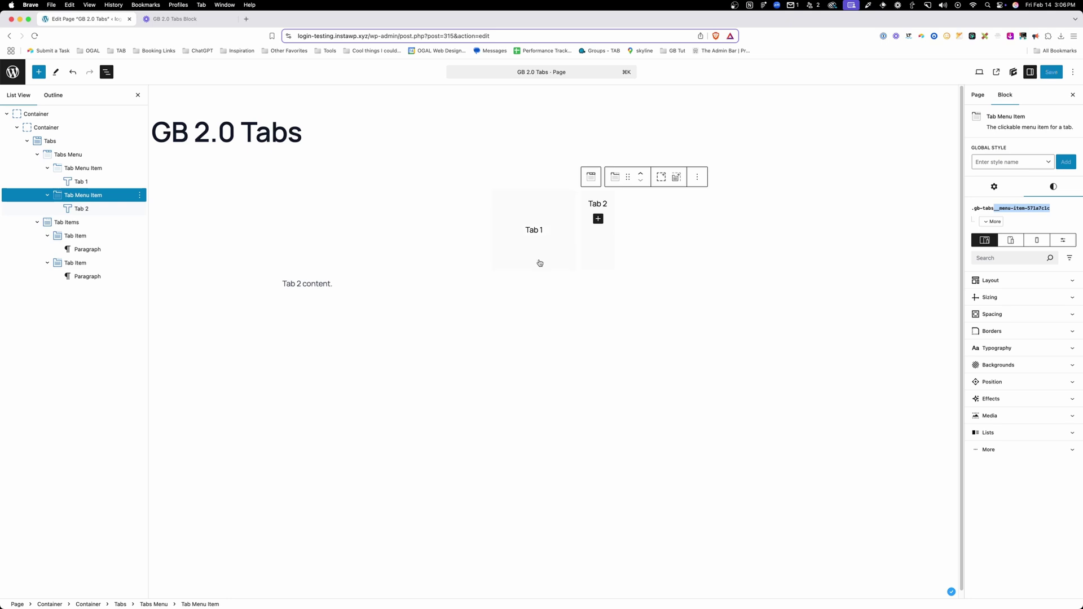
{"action": "left_click", "coordinate": [108, 169]}
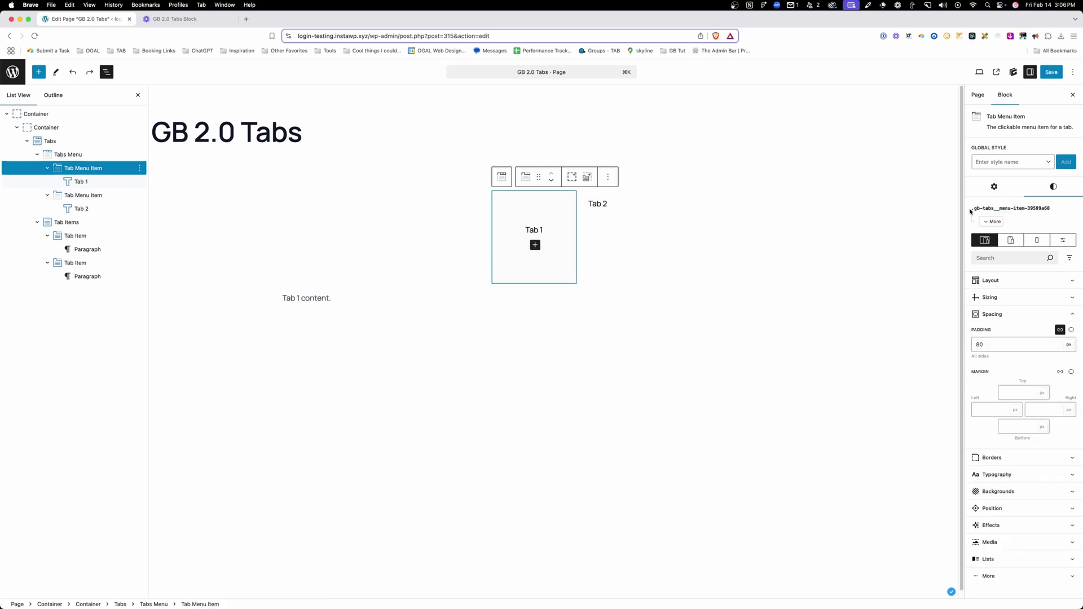
{"action": "left_click_drag", "start_coordinate": [970, 211], "coordinate": [1054, 210]}
{"action": "key", "text": "super+z"}
{"action": "key", "text": "super+z"}
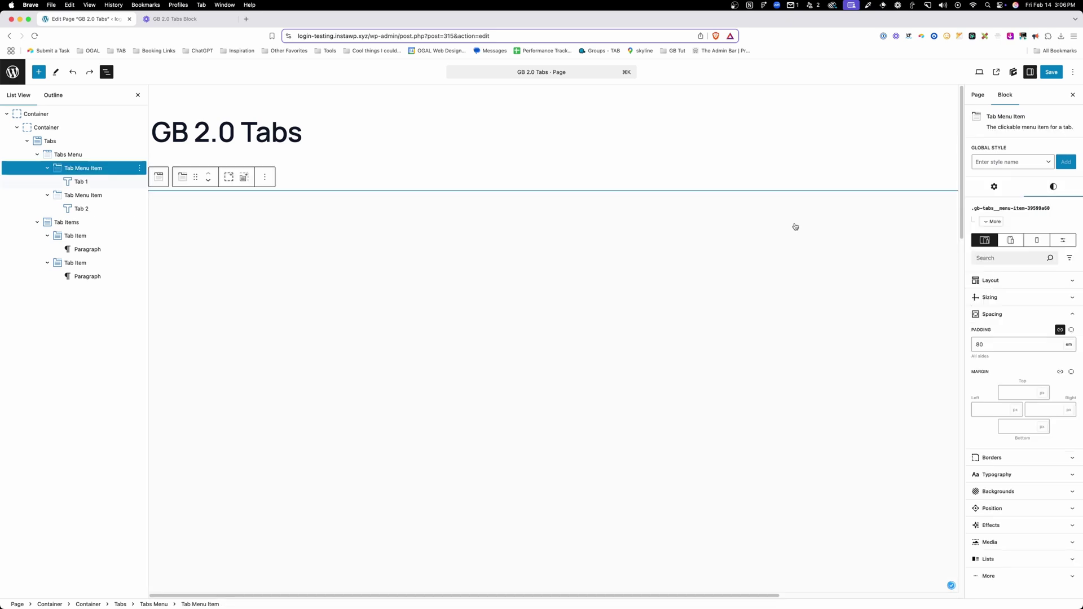
{"action": "key", "text": "super+z"}
{"action": "left_click", "coordinate": [526, 201]}
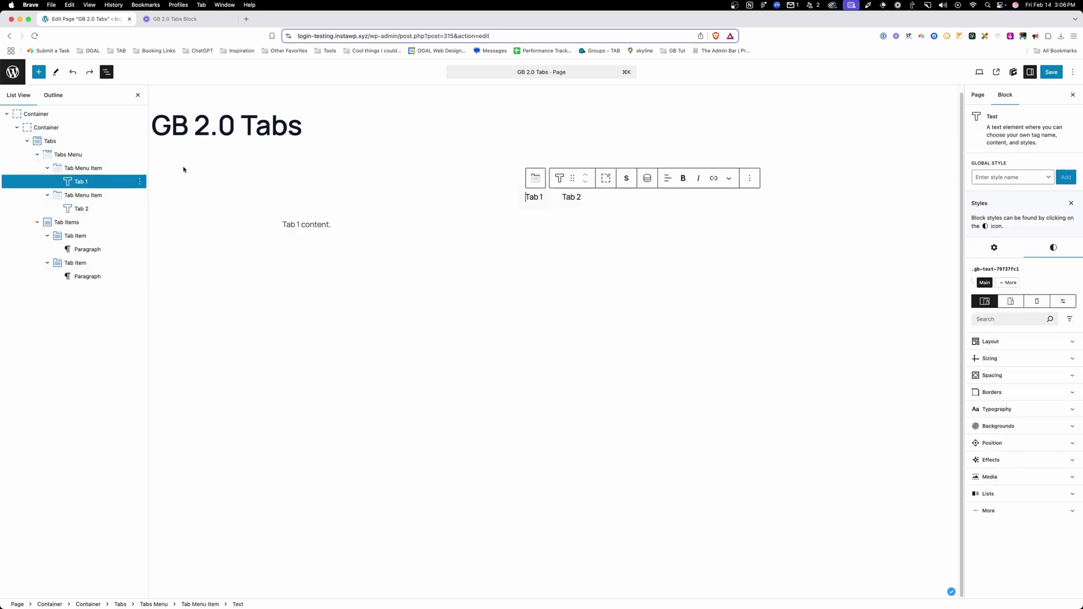
Step: Move the first Tab Menu Item's local styles, including 1em padding, into a new 'tab-button' global style
{"action": "left_click", "coordinate": [75, 168]}
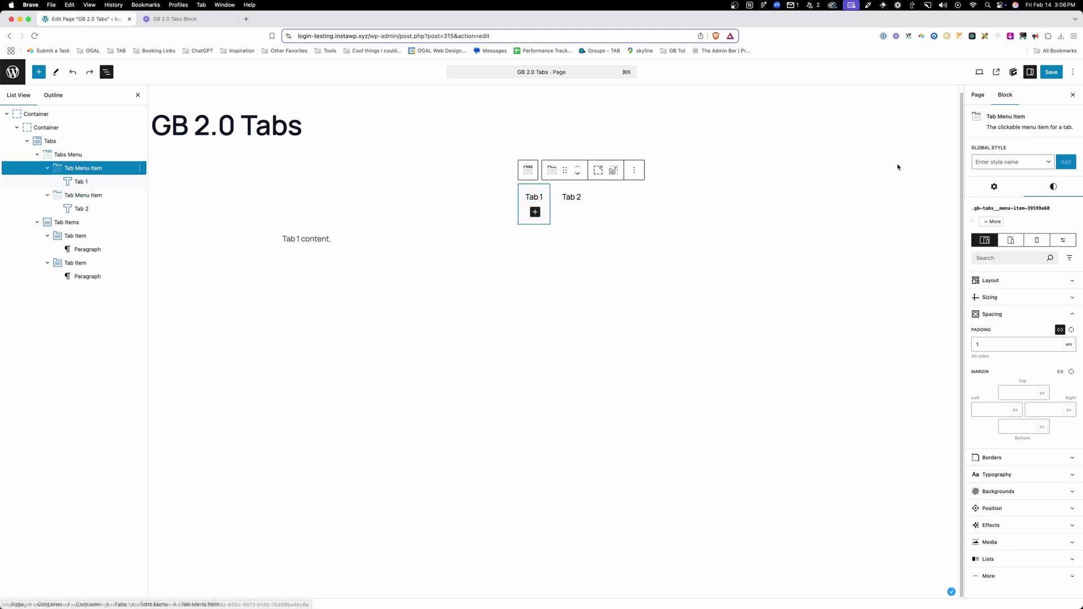
{"action": "left_click", "coordinate": [996, 163]}
{"action": "type", "text": "tab-button"}
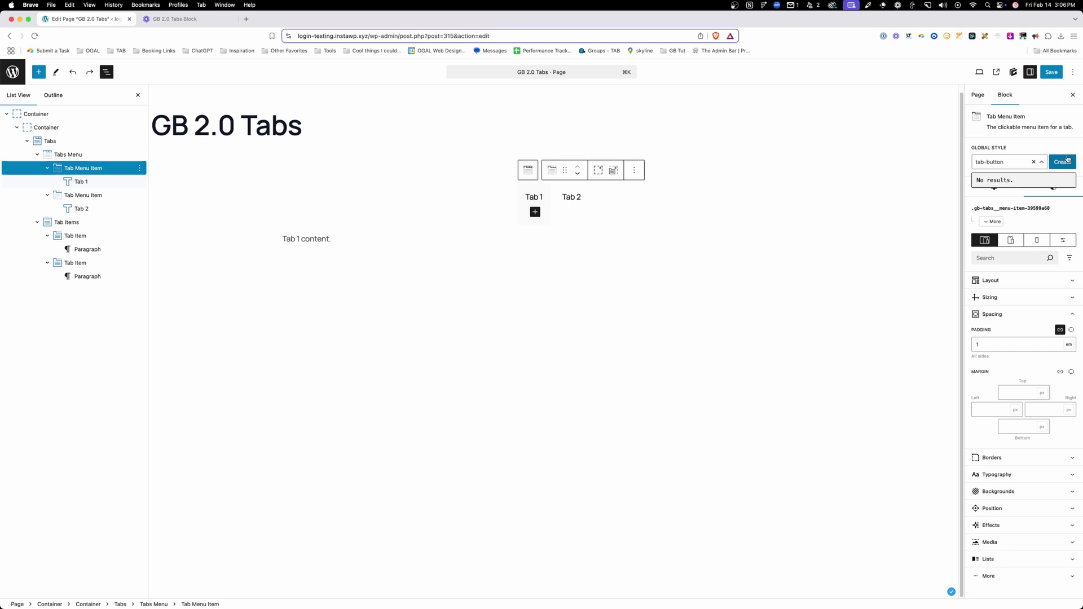
{"action": "left_click", "coordinate": [1063, 162]}
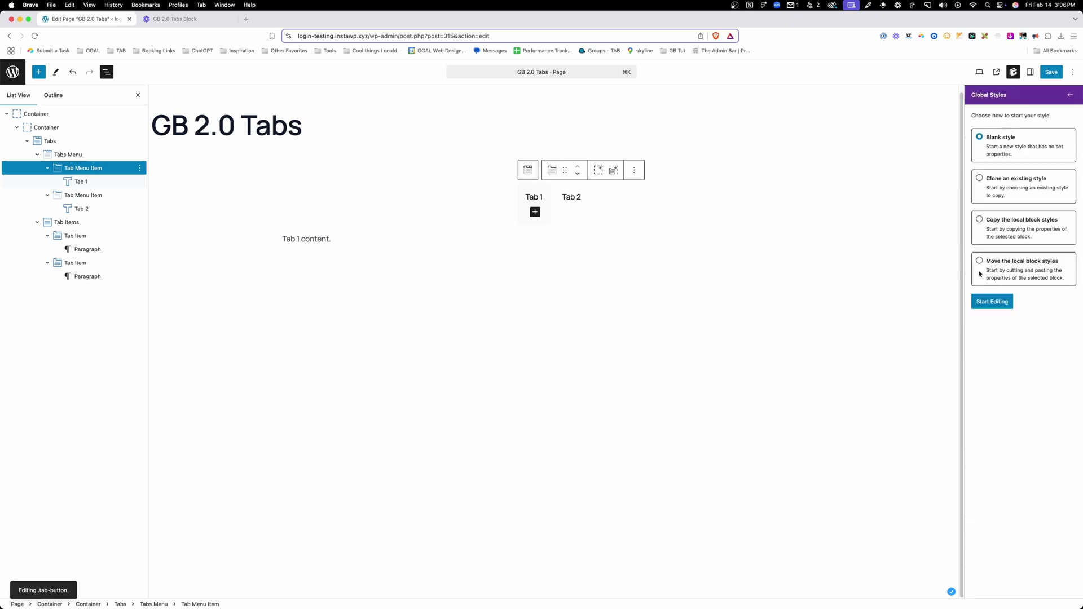
{"action": "left_click", "coordinate": [991, 263]}
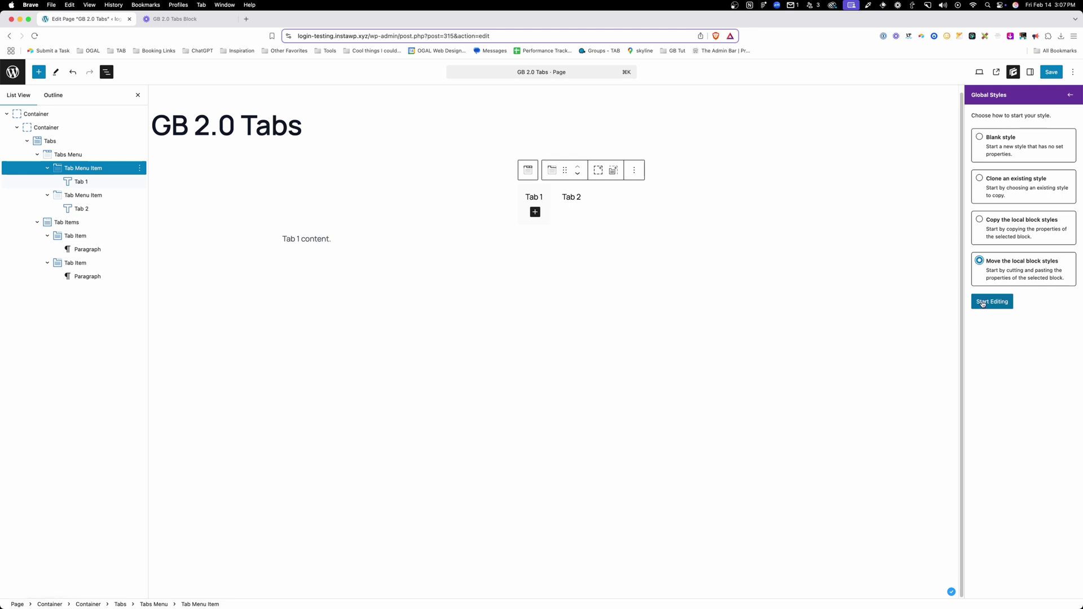
{"action": "left_click", "coordinate": [982, 303]}
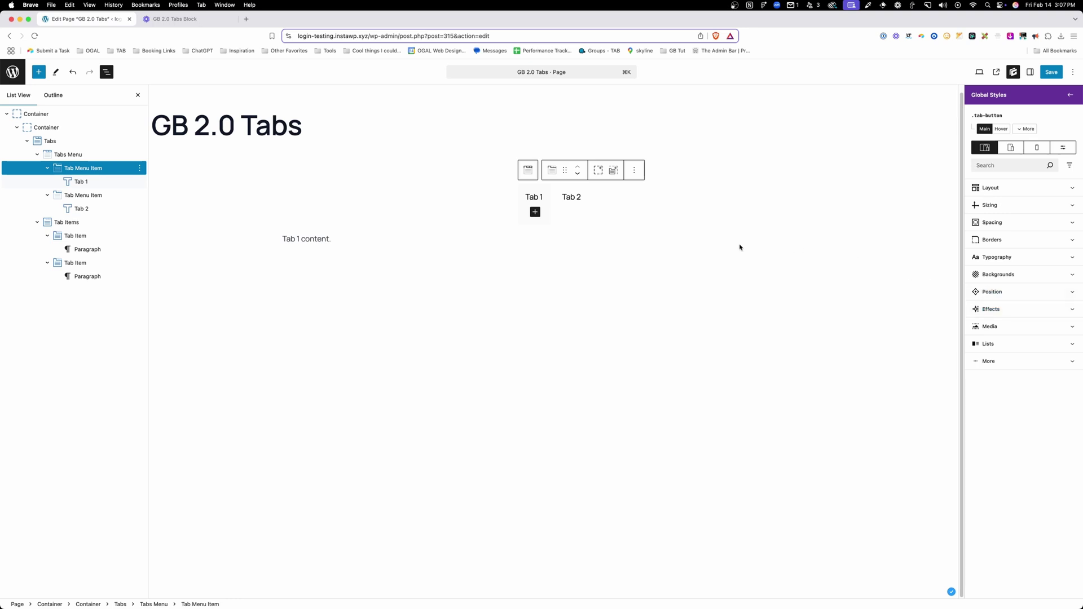
{"action": "left_click", "coordinate": [579, 204]}
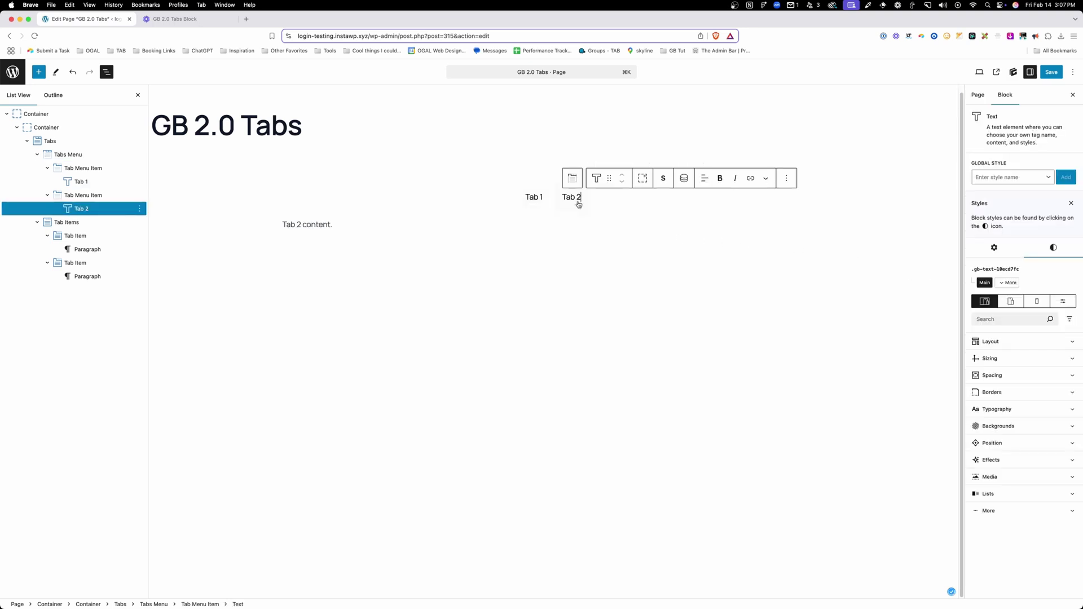
Step: Assign .tab-button to the Tab 2 menu item, clear its local styles, and edit .tab-button
{"action": "left_click", "coordinate": [101, 196]}
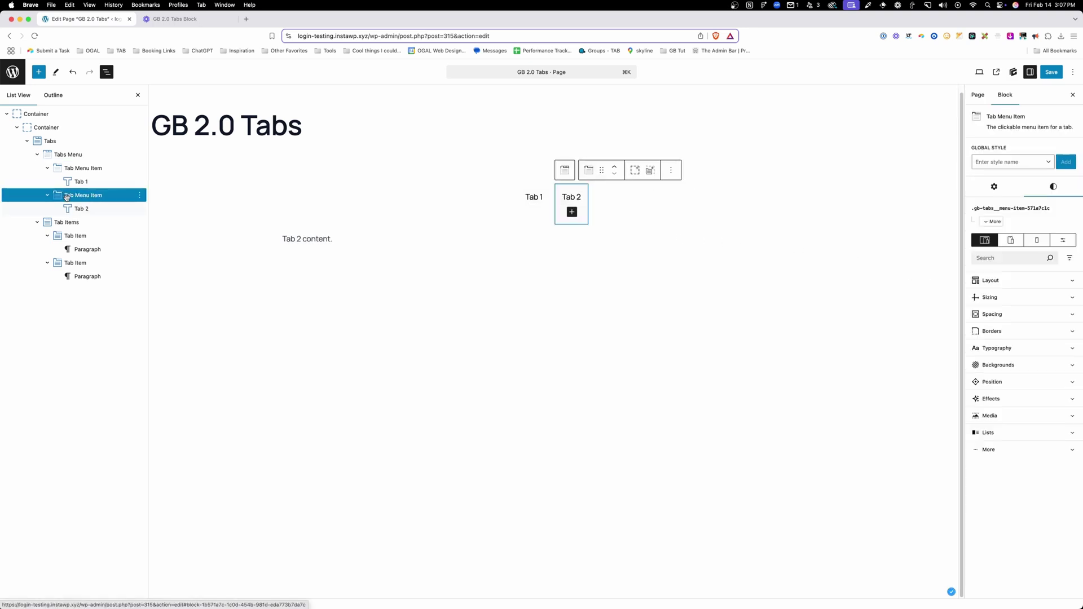
{"action": "left_click", "coordinate": [1011, 169]}
{"action": "left_click", "coordinate": [1008, 177]}
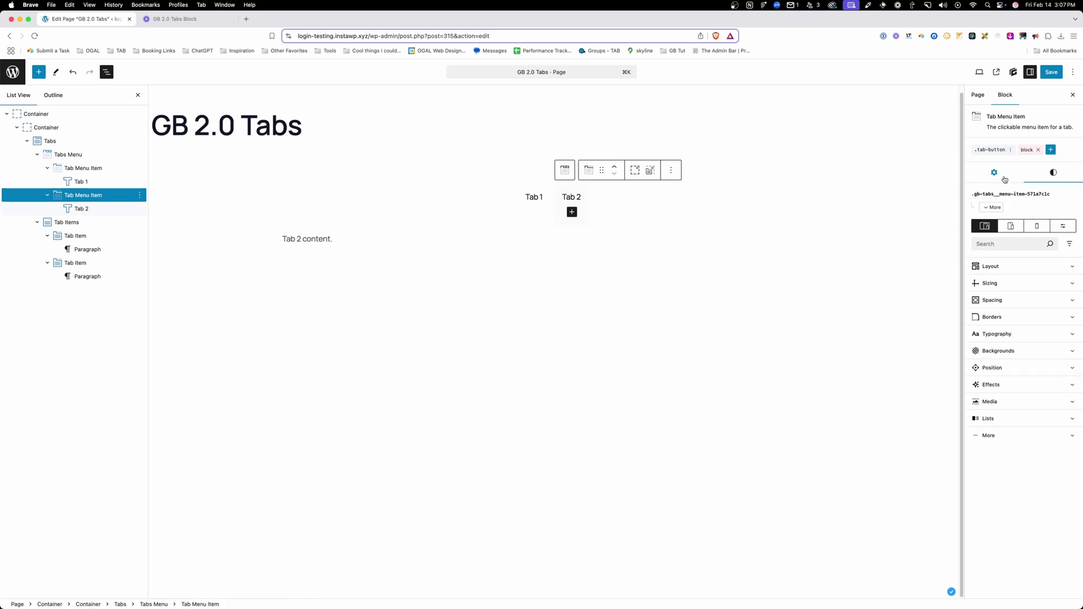
{"action": "left_click", "coordinate": [1038, 150]}
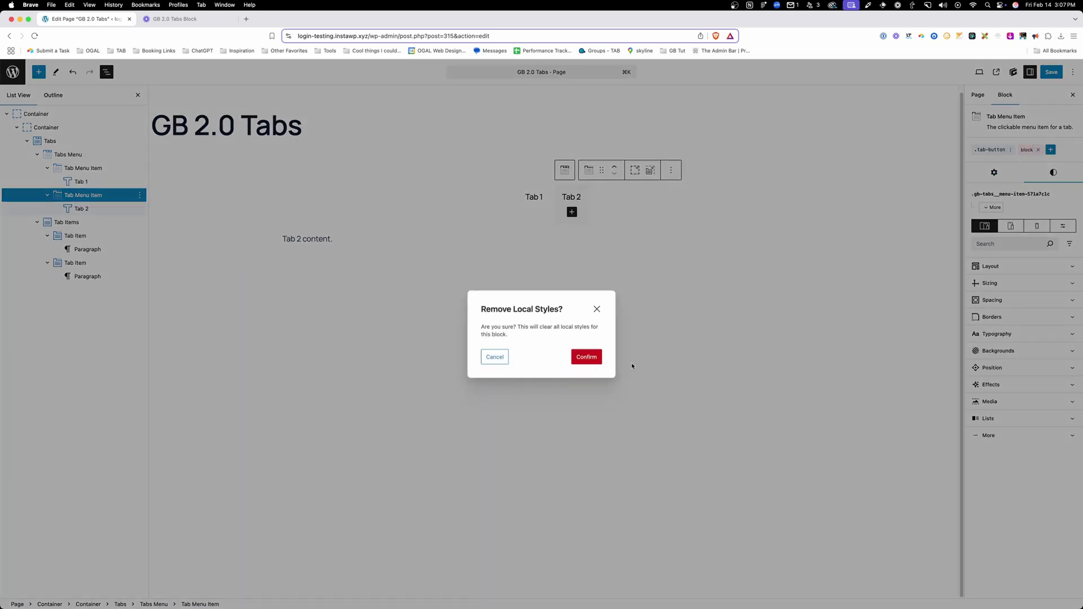
{"action": "left_click", "coordinate": [597, 361]}
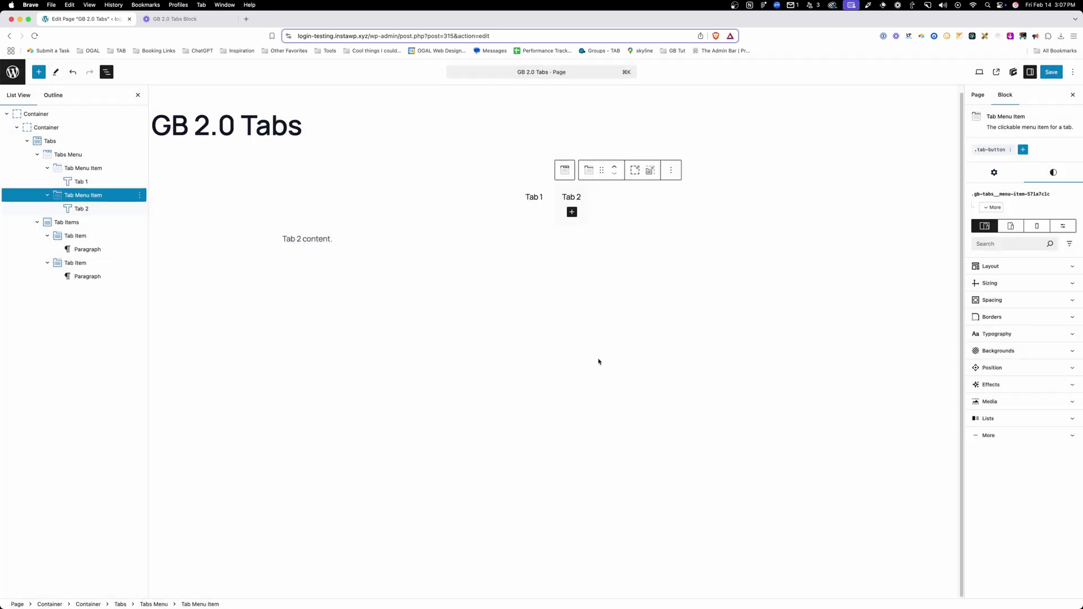
{"action": "left_click", "coordinate": [989, 150]}
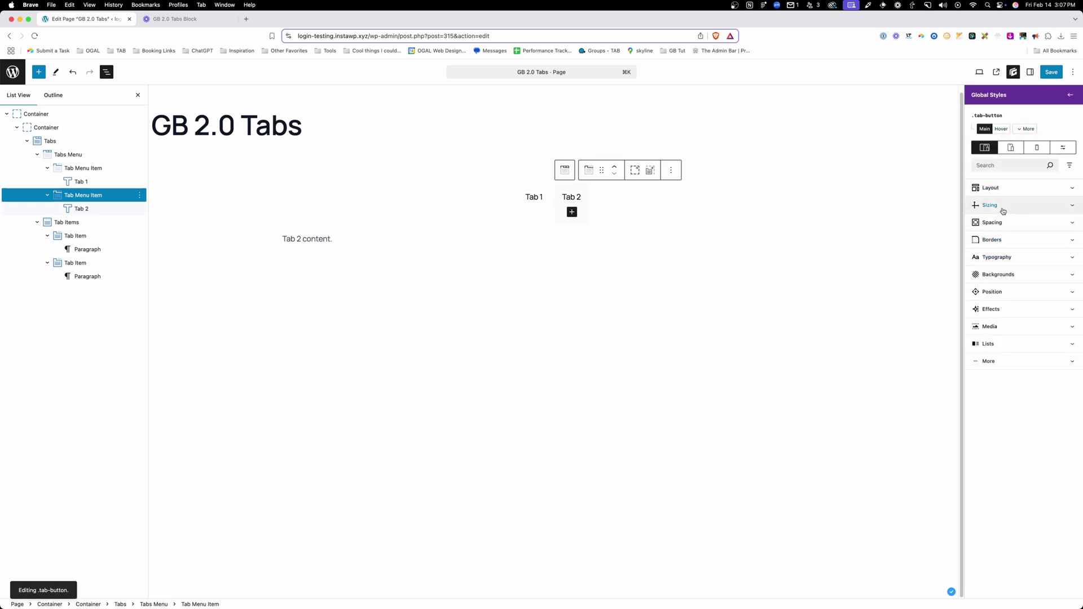
Step: Set the .tab-button padding to 80 px in its Spacing settings
{"action": "left_click", "coordinate": [1003, 211]}
{"action": "left_click", "coordinate": [996, 213]}
{"action": "left_click", "coordinate": [998, 223]}
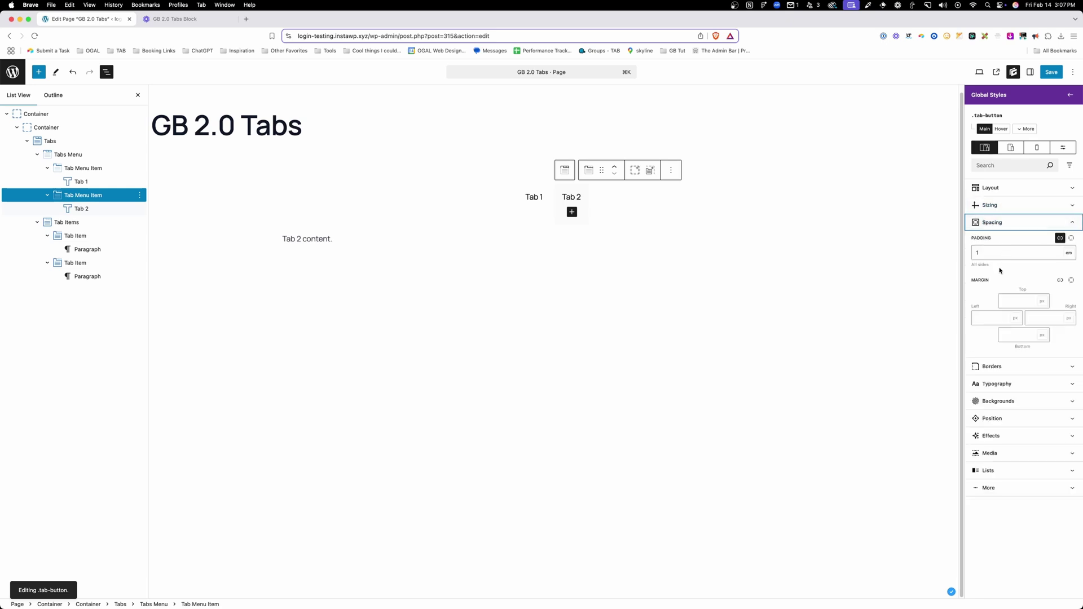
{"action": "key", "text": "Tab"}
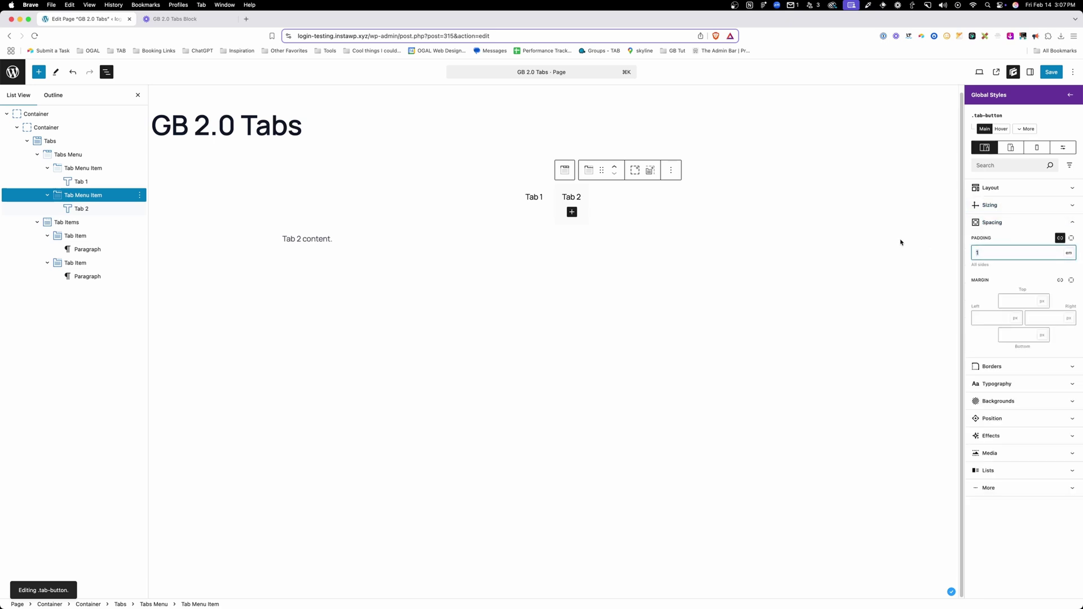
{"action": "key", "text": "BackSpace"}
{"action": "type", "text": "80"}
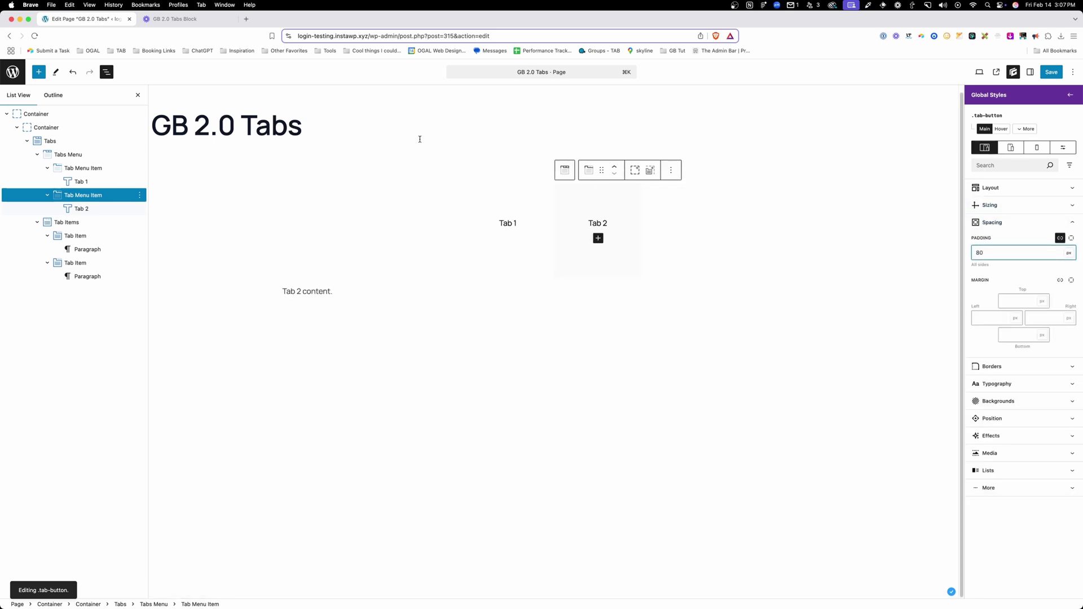
Step: Reopen .tab-button from Tab 1, change its padding to 16 px, and list its state selectors
{"action": "left_click", "coordinate": [507, 224]}
{"action": "left_click", "coordinate": [508, 221]}
{"action": "left_click", "coordinate": [597, 244]}
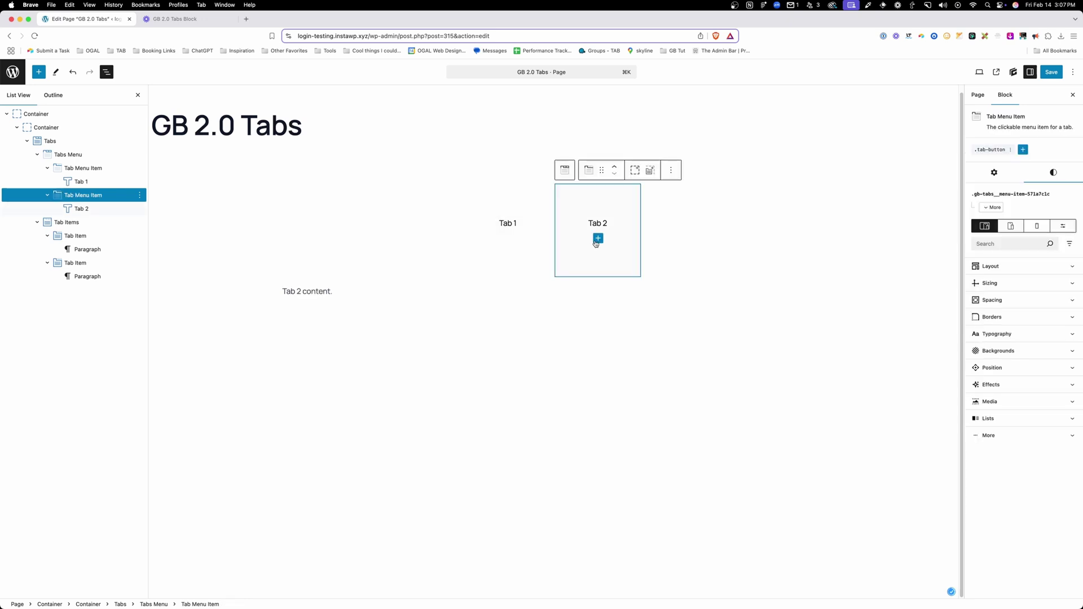
{"action": "left_click", "coordinate": [532, 241]}
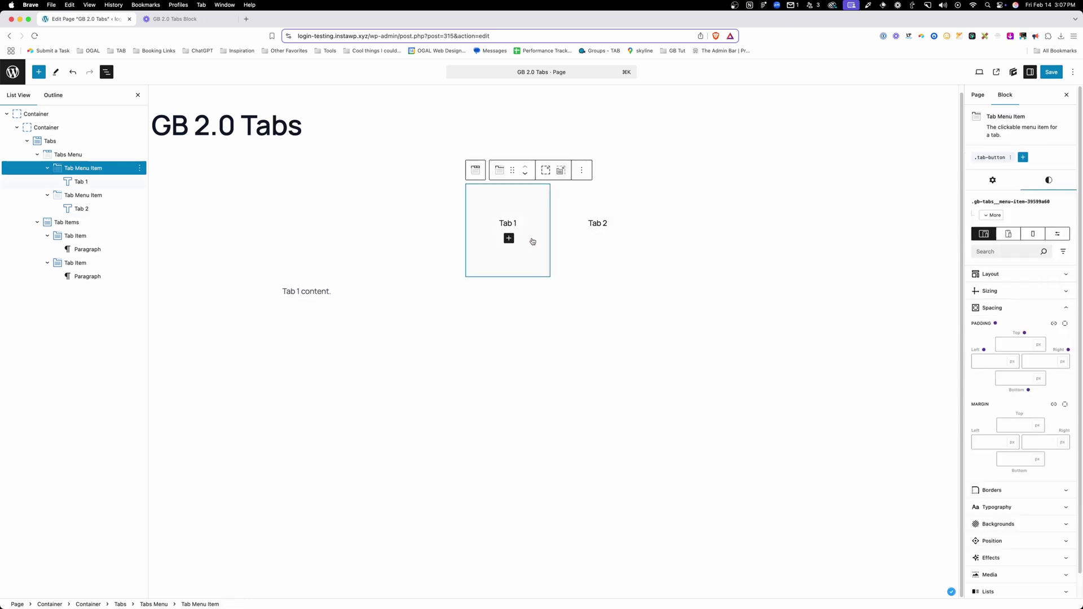
{"action": "left_click", "coordinate": [991, 158]}
{"action": "double_click", "coordinate": [989, 252]}
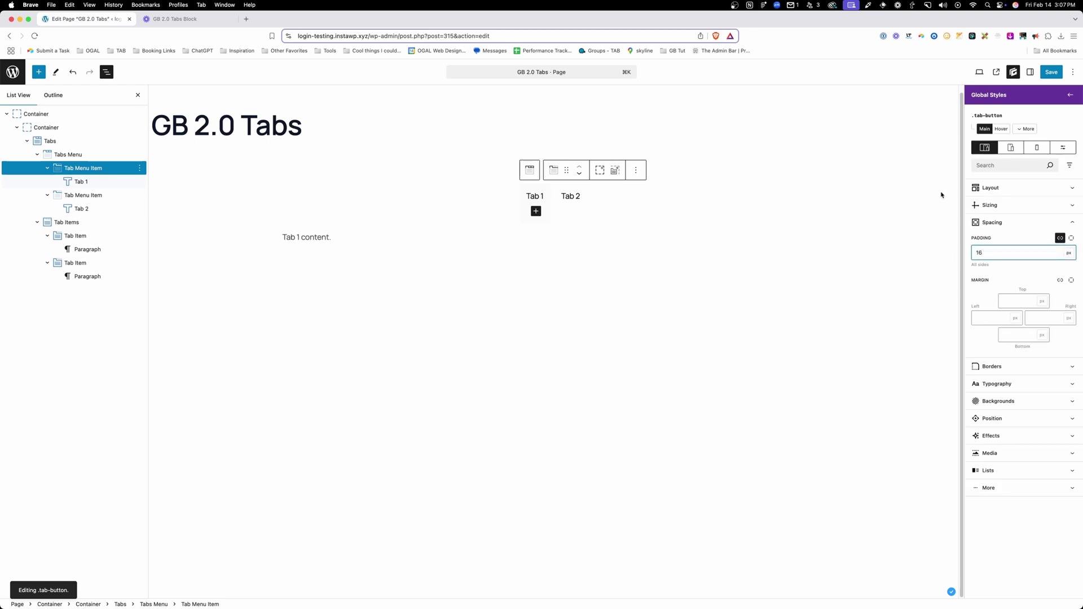
{"action": "left_click", "coordinate": [1027, 129]}
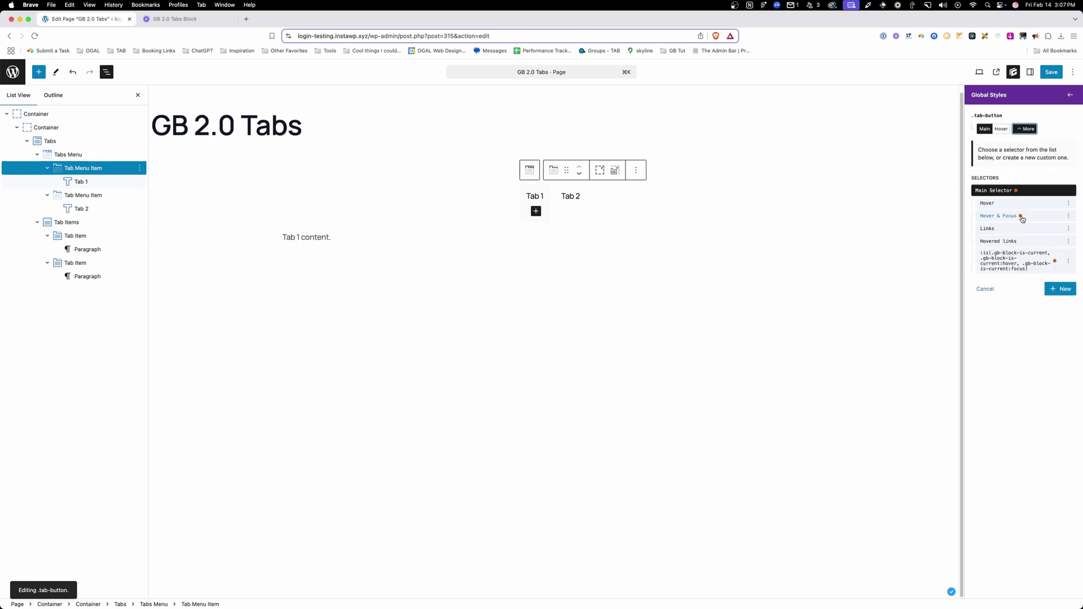
Step: Leave the .tab-button style editor and select the first Tab Item holding Tab 1's content
{"action": "mouse_move", "coordinate": [1022, 219]}
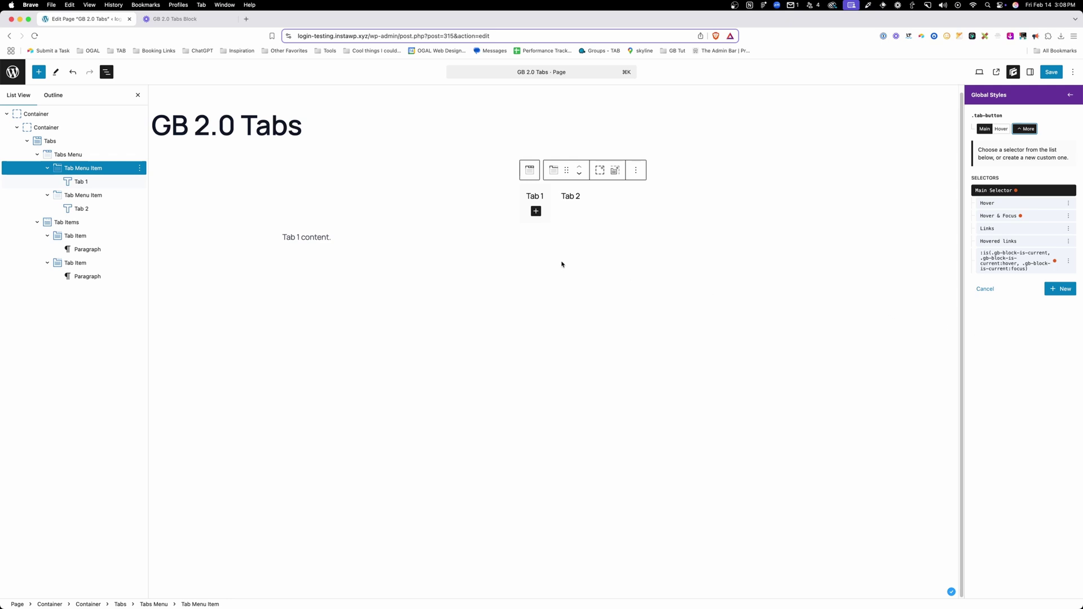
{"action": "left_click", "coordinate": [129, 236]}
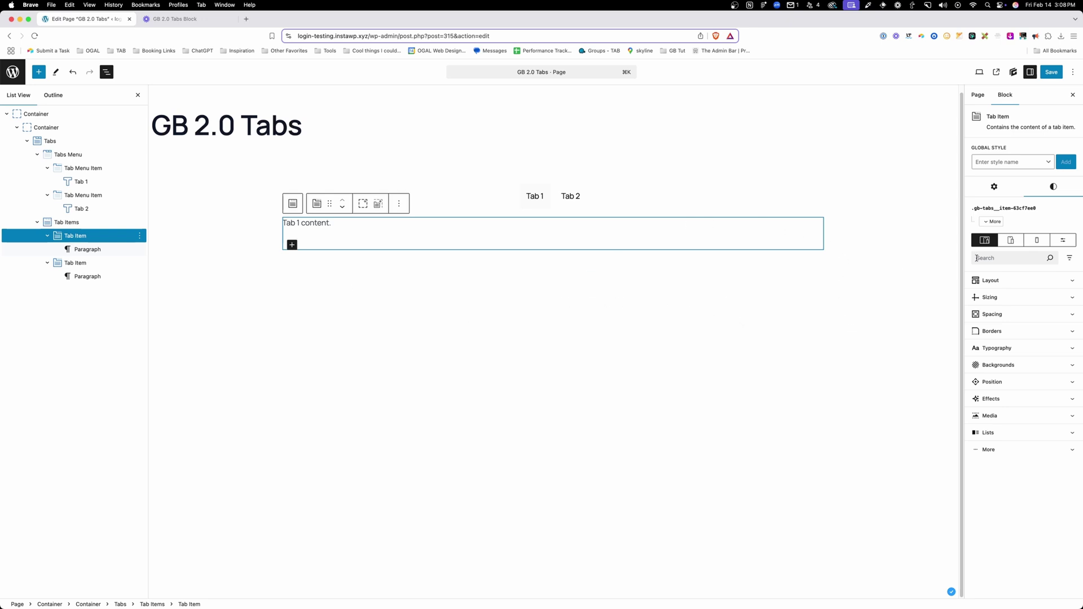
Step: Set the first Tab Item's display to Grid with the repeat(2, minmax(0, 1fr)) column preset
{"action": "left_click", "coordinate": [1004, 282]}
{"action": "left_click", "coordinate": [996, 318]}
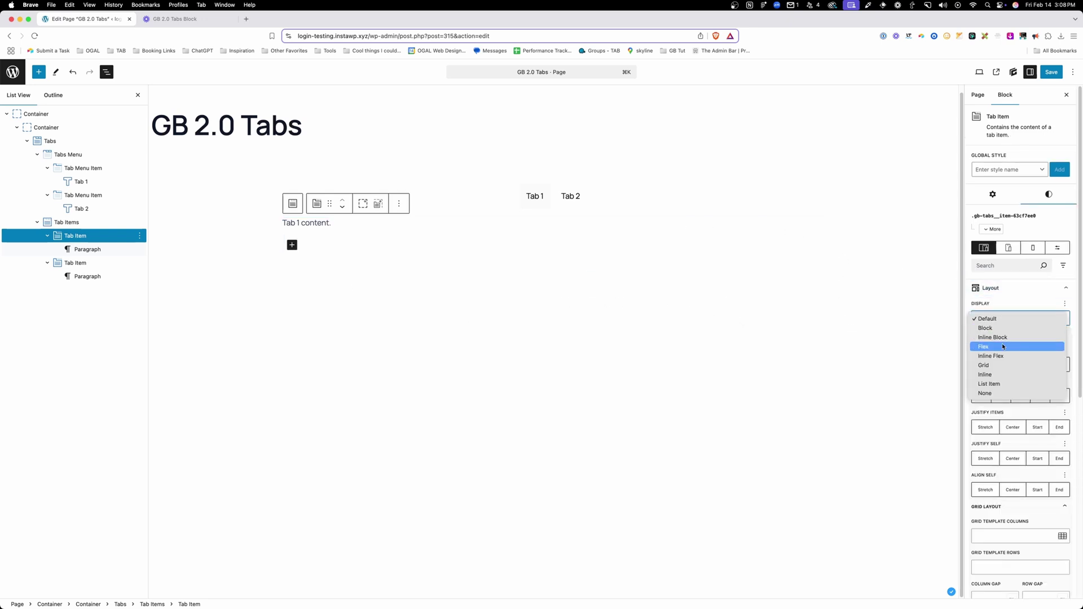
{"action": "left_click", "coordinate": [1000, 365]}
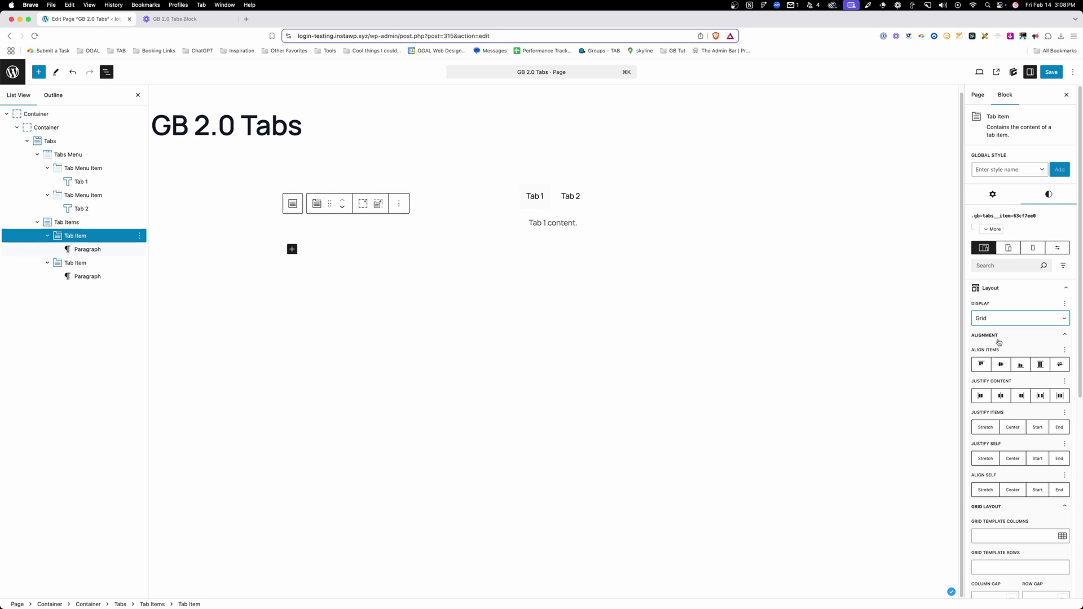
{"action": "left_click", "coordinate": [997, 338]}
{"action": "left_click", "coordinate": [996, 349]}
{"action": "left_click", "coordinate": [1005, 335]}
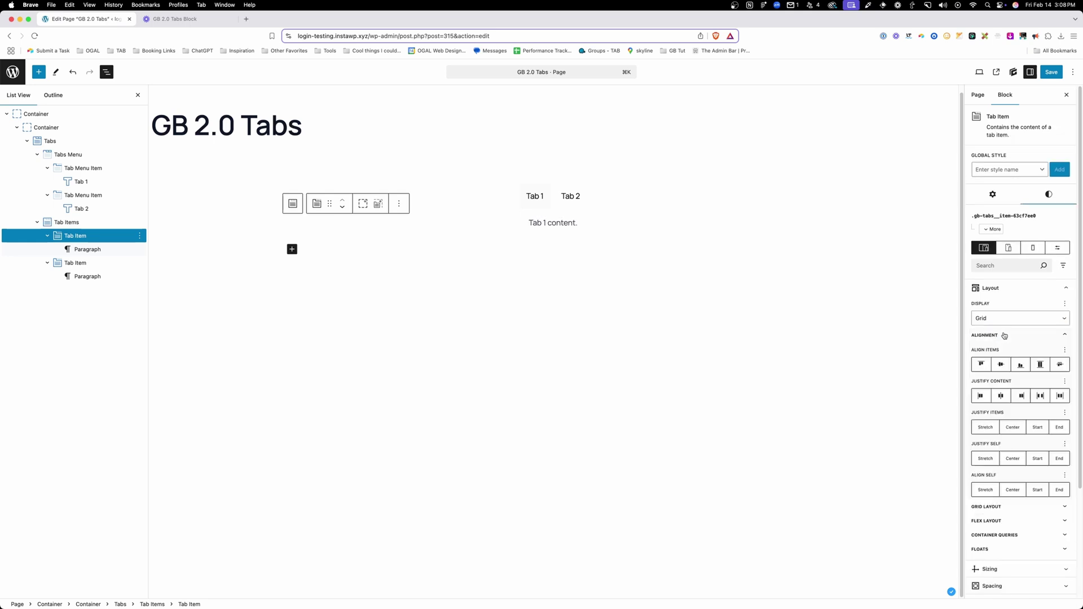
{"action": "left_click", "coordinate": [1002, 336]}
{"action": "left_click", "coordinate": [995, 350]}
{"action": "left_click", "coordinate": [1063, 378]}
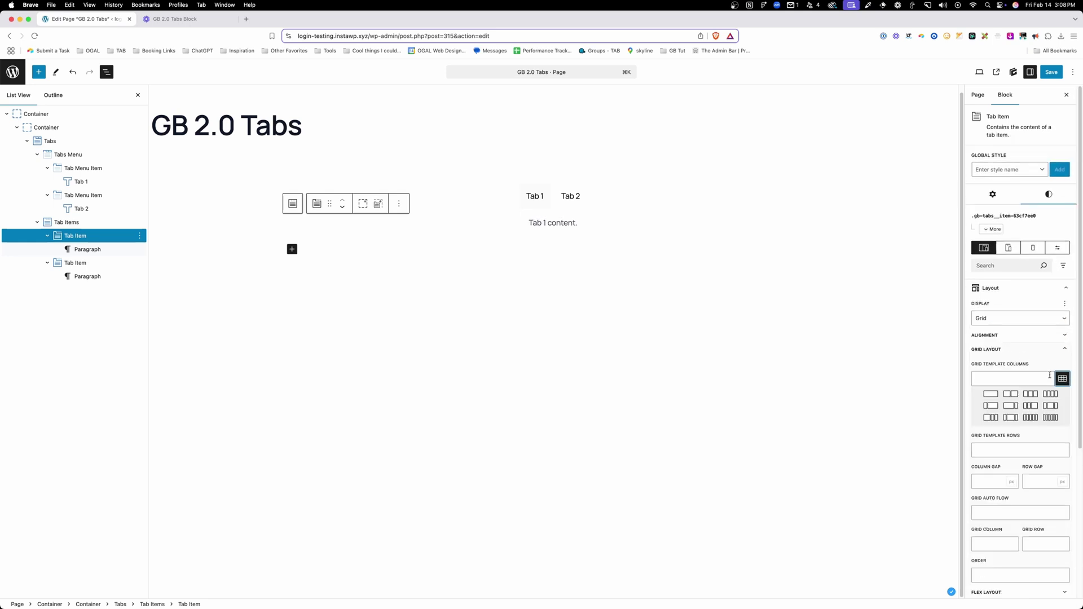
{"action": "left_click", "coordinate": [1011, 394]}
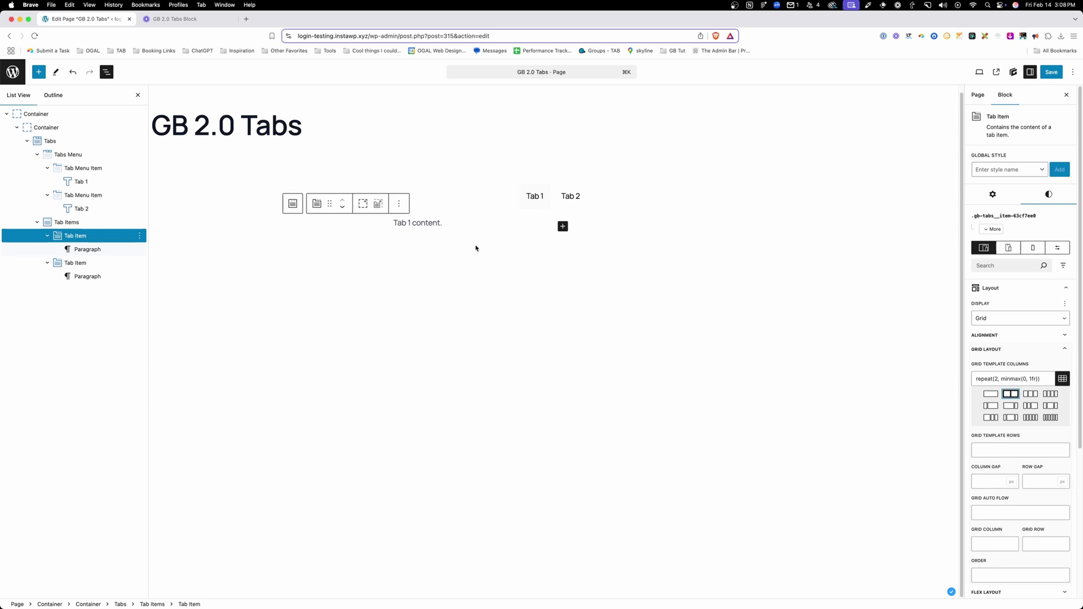
{"action": "triple_click", "coordinate": [429, 224]}
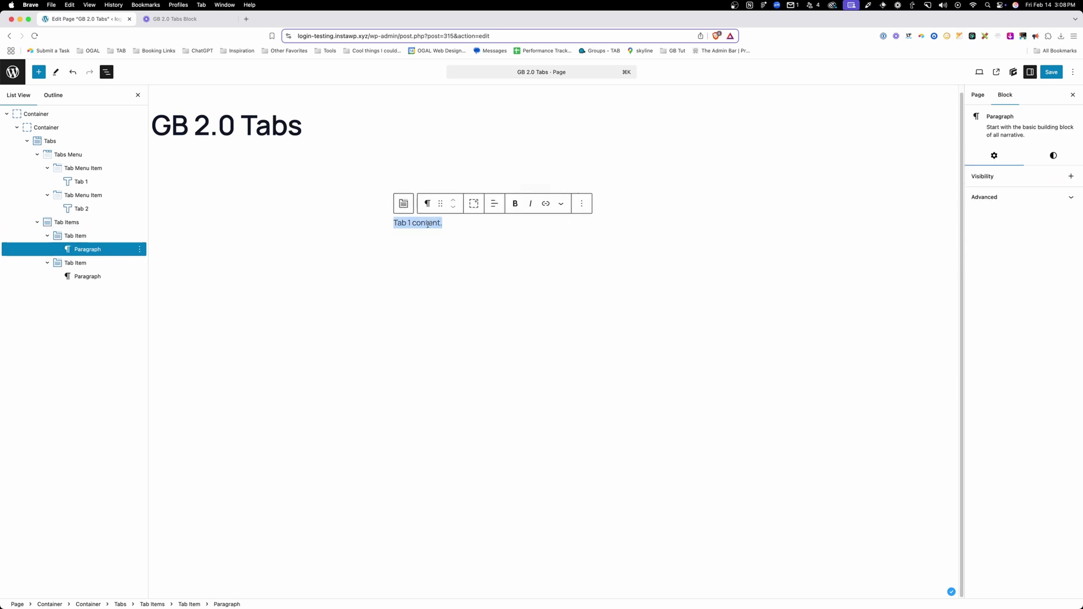
Step: Replace the 'Tab 1 content.' paragraph with a Container block via /con
{"action": "key", "text": "BackSpace"}
{"action": "type", "text": "/con"}
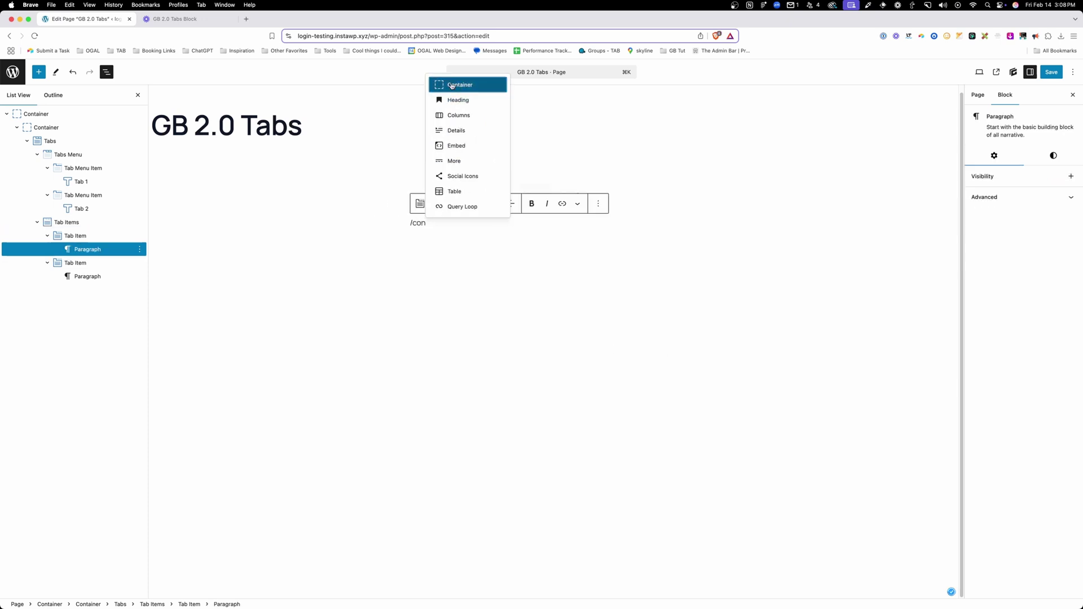
{"action": "left_click", "coordinate": [452, 85]}
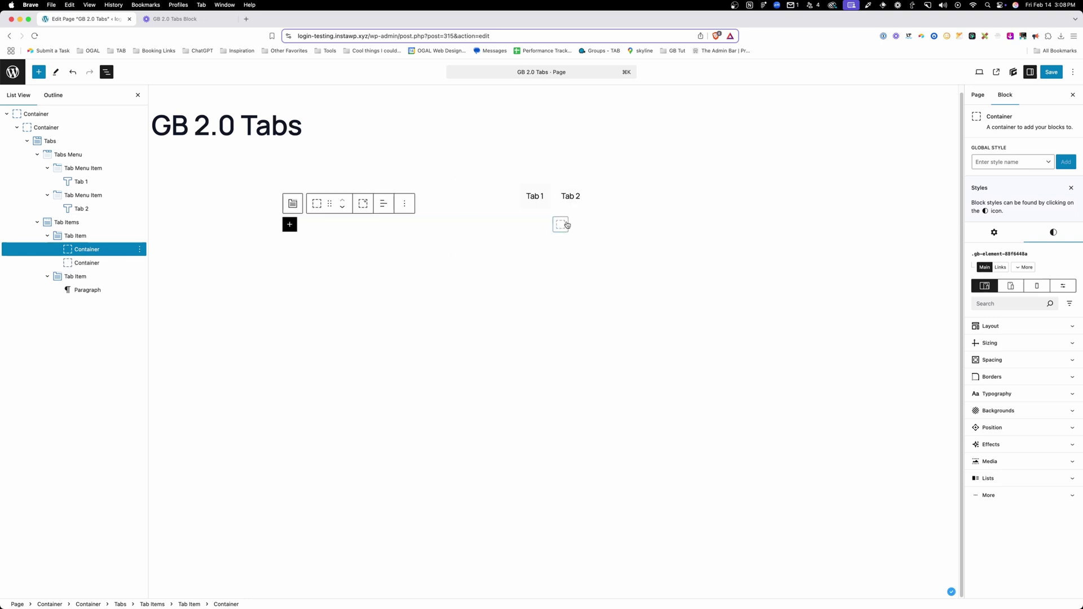
Step: Add a Text block reading 'Tab 1 Content' to each of the two containers
{"action": "left_click", "coordinate": [289, 224]}
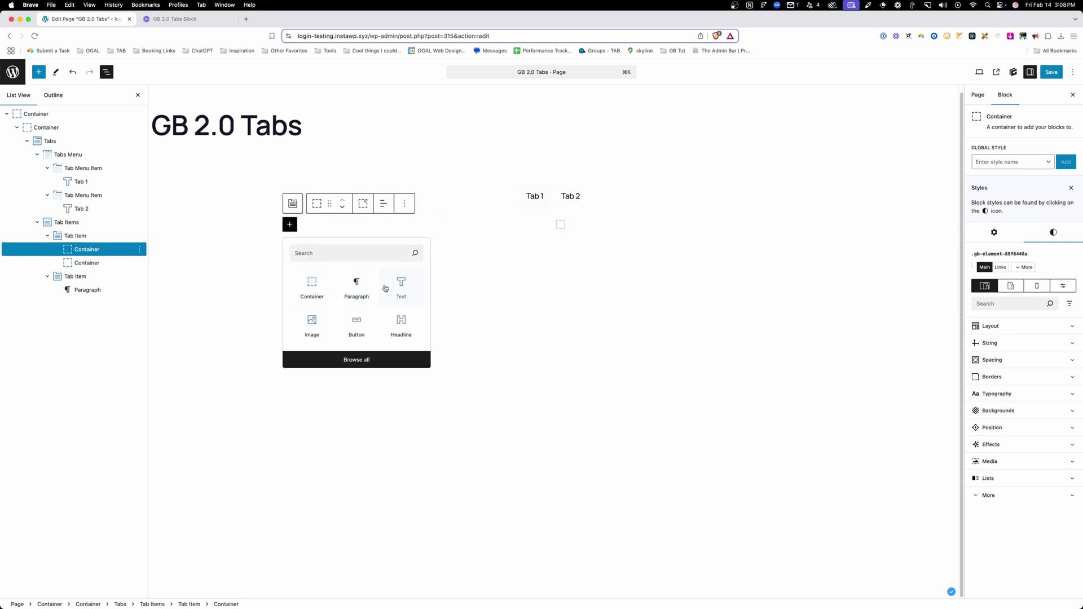
{"action": "left_click", "coordinate": [384, 288]}
{"action": "type", "text": "Tab"}
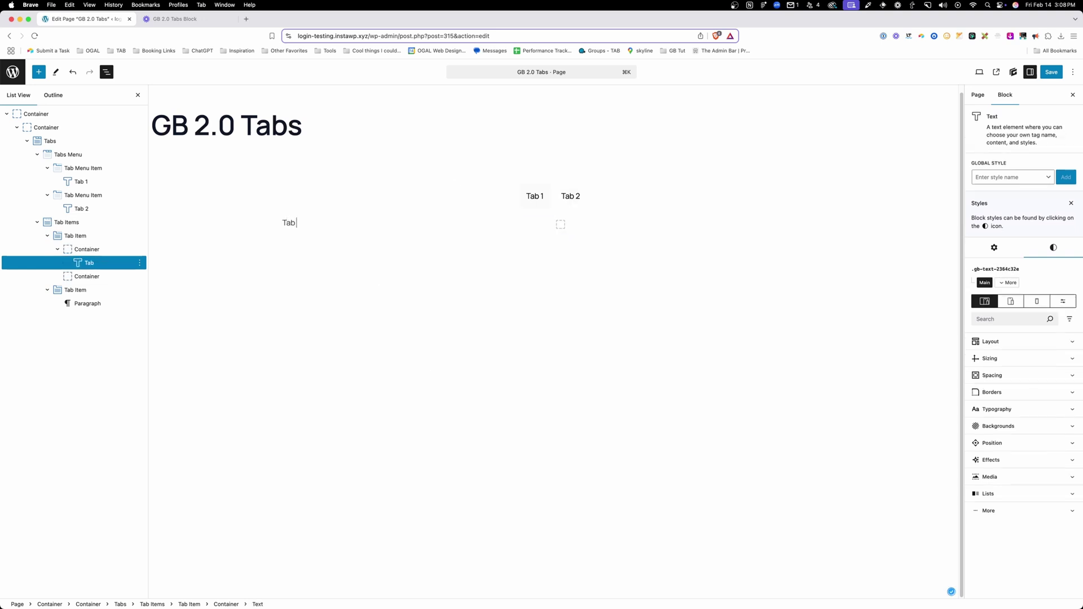
{"action": "type", "text": " 1 Content"}
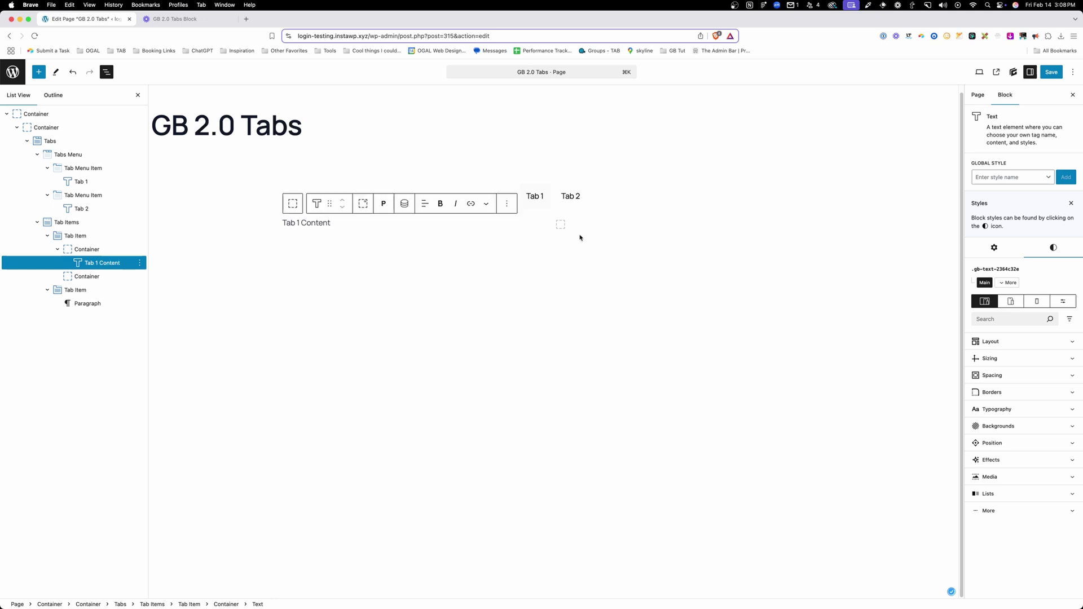
{"action": "left_click", "coordinate": [562, 225]}
{"action": "left_click", "coordinate": [564, 224]}
{"action": "left_click", "coordinate": [651, 280]}
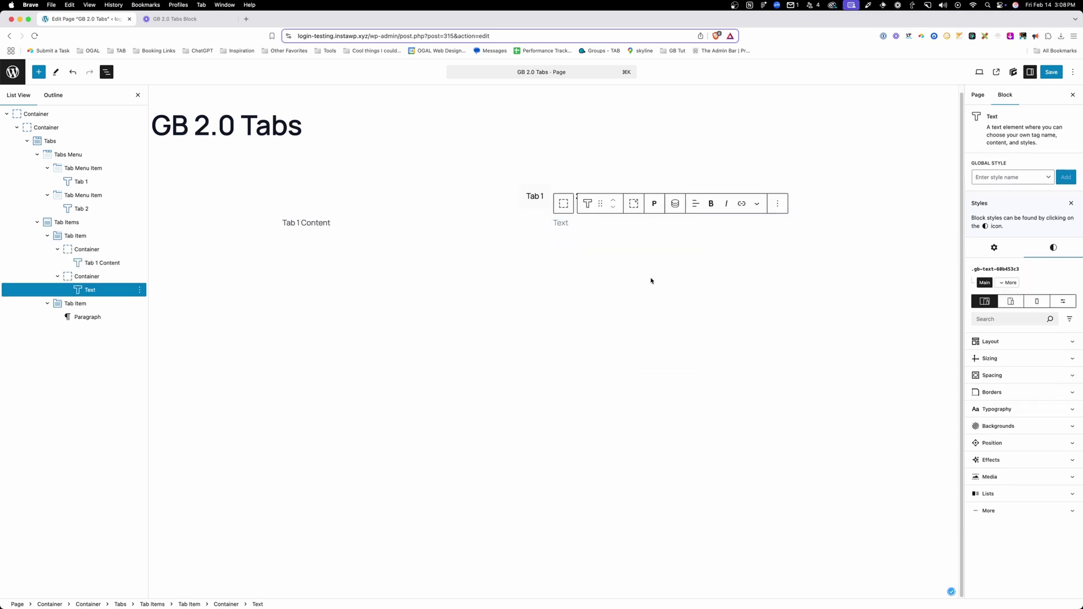
{"action": "type", "text": "Tab 1 Content"}
Step: Move the first Tab Item's grid styles into a new 'wrong-tab-item' global style, then select the second Tab Item
{"action": "left_click", "coordinate": [74, 304]}
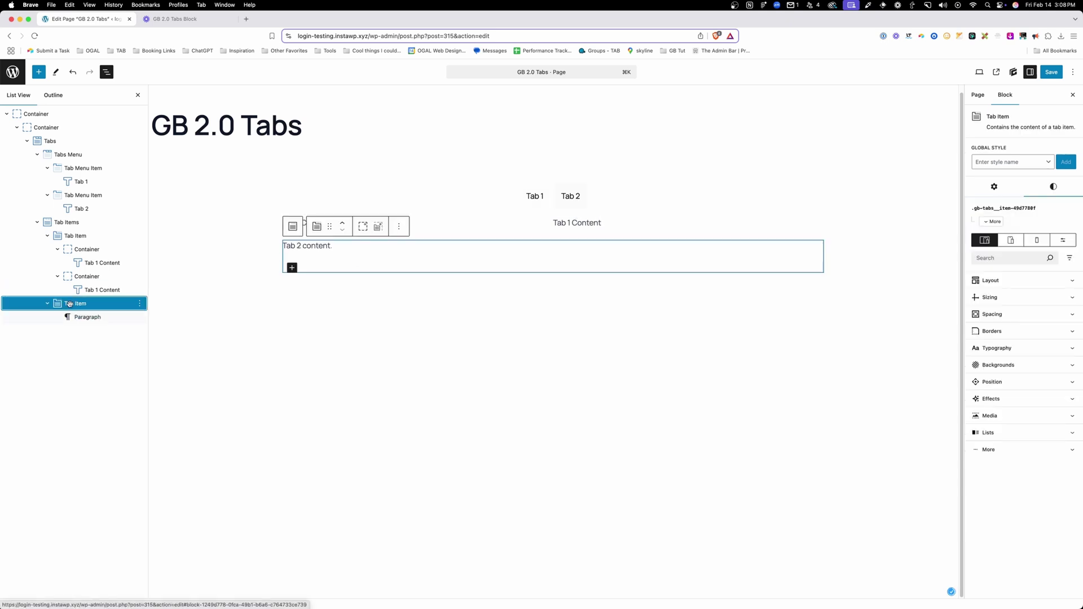
{"action": "left_click", "coordinate": [1010, 281]}
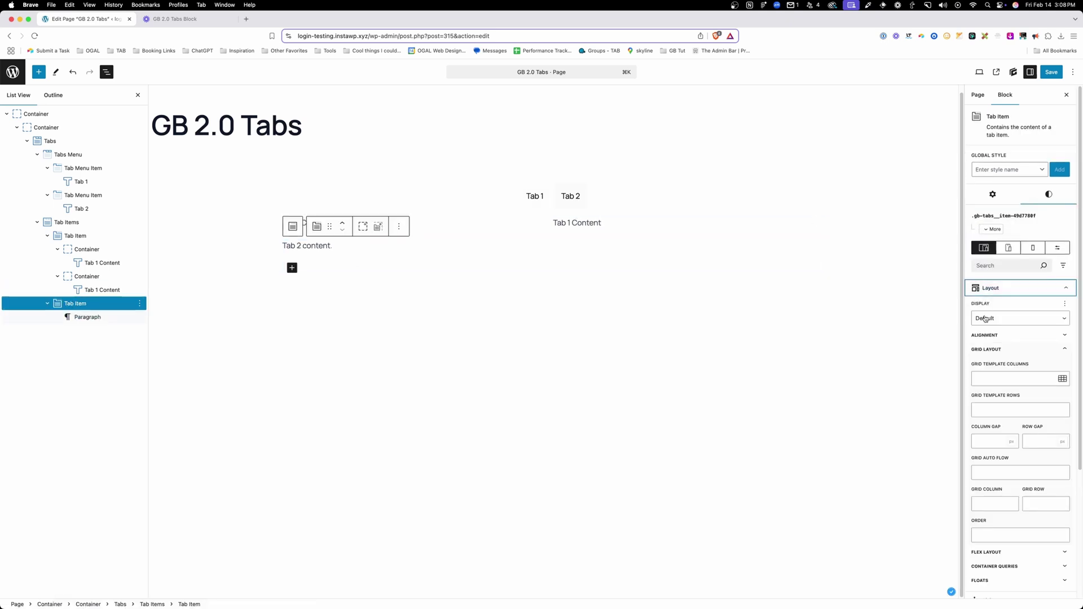
{"action": "left_click", "coordinate": [75, 235]}
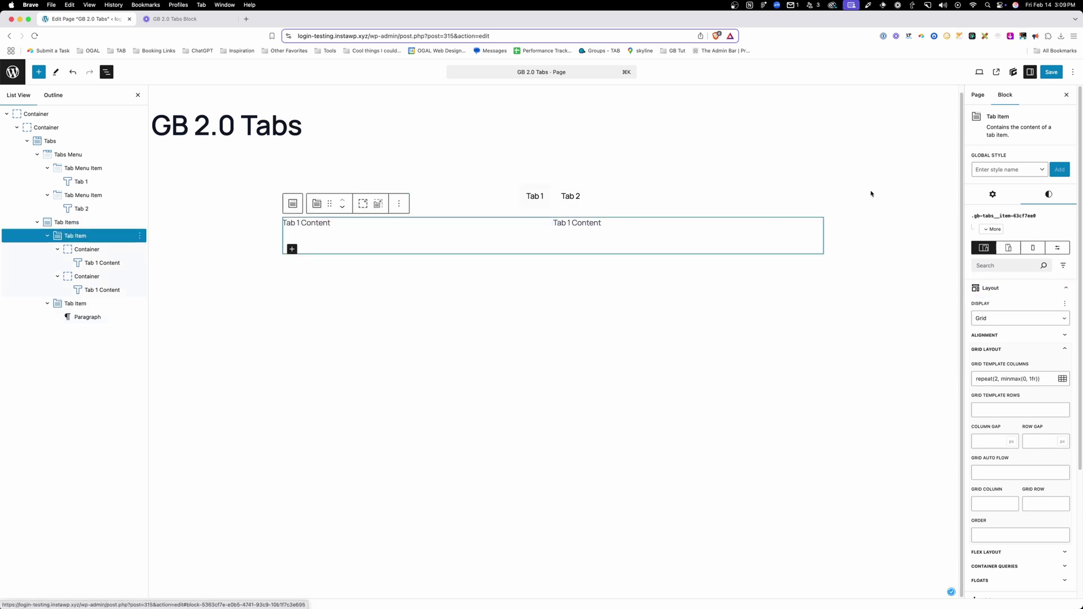
{"action": "left_click", "coordinate": [994, 169]}
{"action": "type", "text": "wrong-tab-item"}
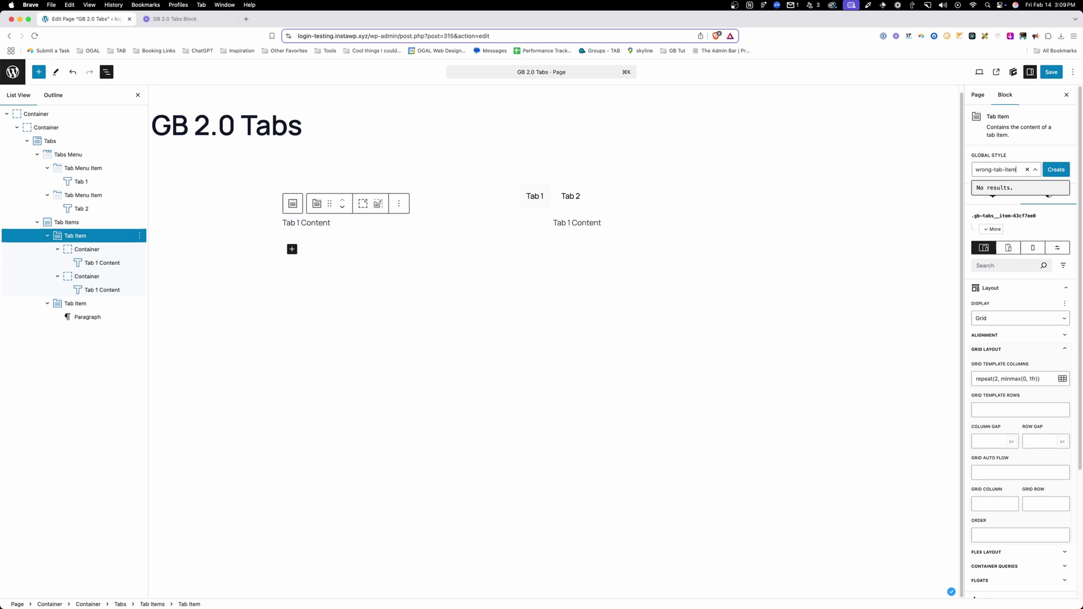
{"action": "left_click", "coordinate": [1068, 170]}
{"action": "left_click", "coordinate": [1054, 173]}
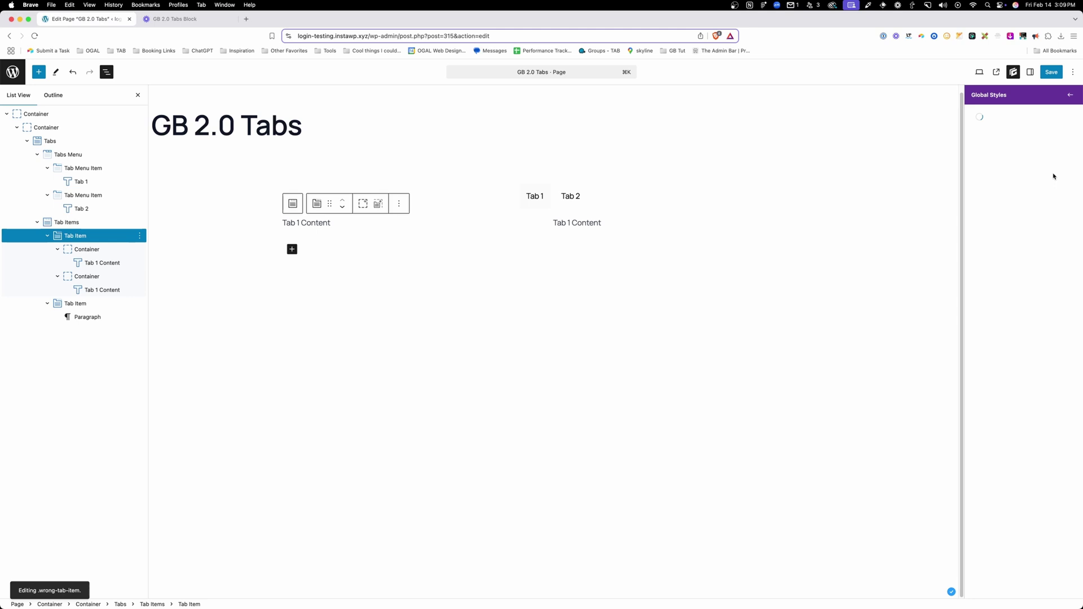
{"action": "left_click", "coordinate": [1006, 264]}
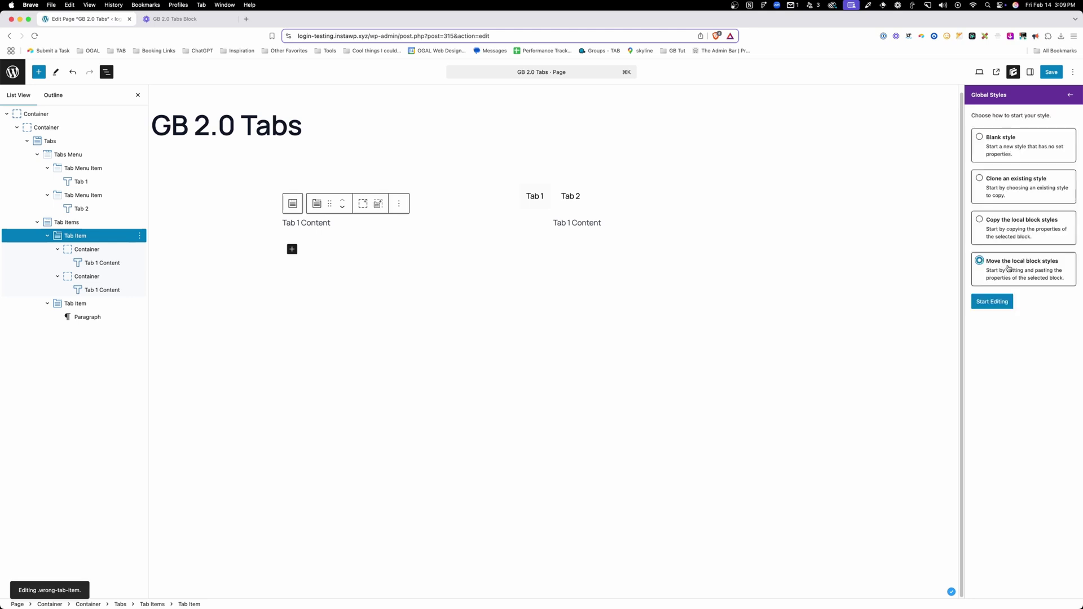
{"action": "left_click", "coordinate": [1003, 306]}
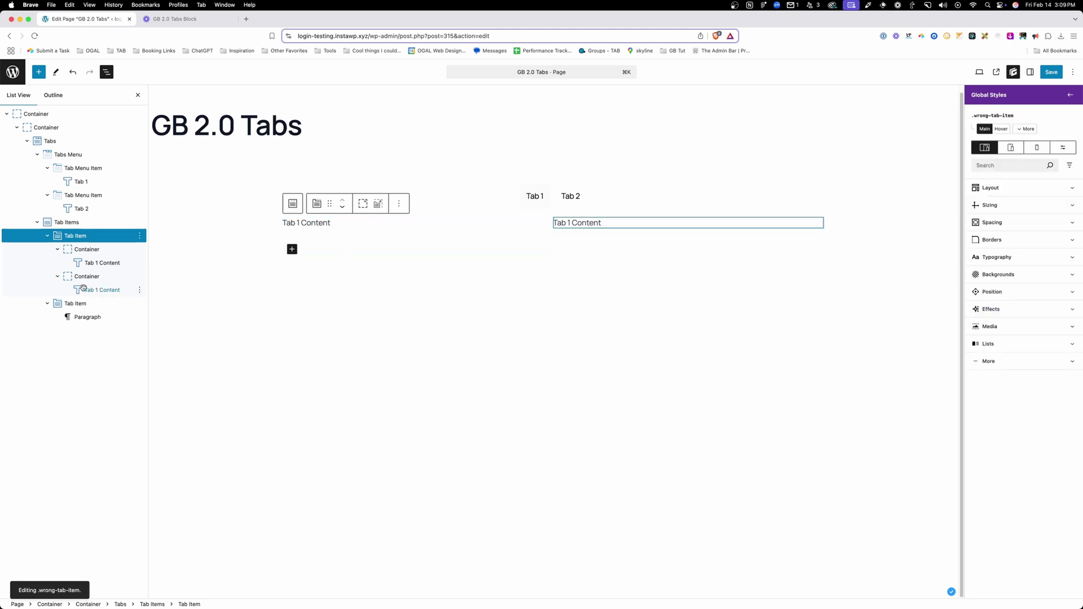
{"action": "left_click", "coordinate": [60, 300]}
Step: Apply the .wrong-tab-item global style to the second Tab Item
{"action": "left_click", "coordinate": [992, 171]}
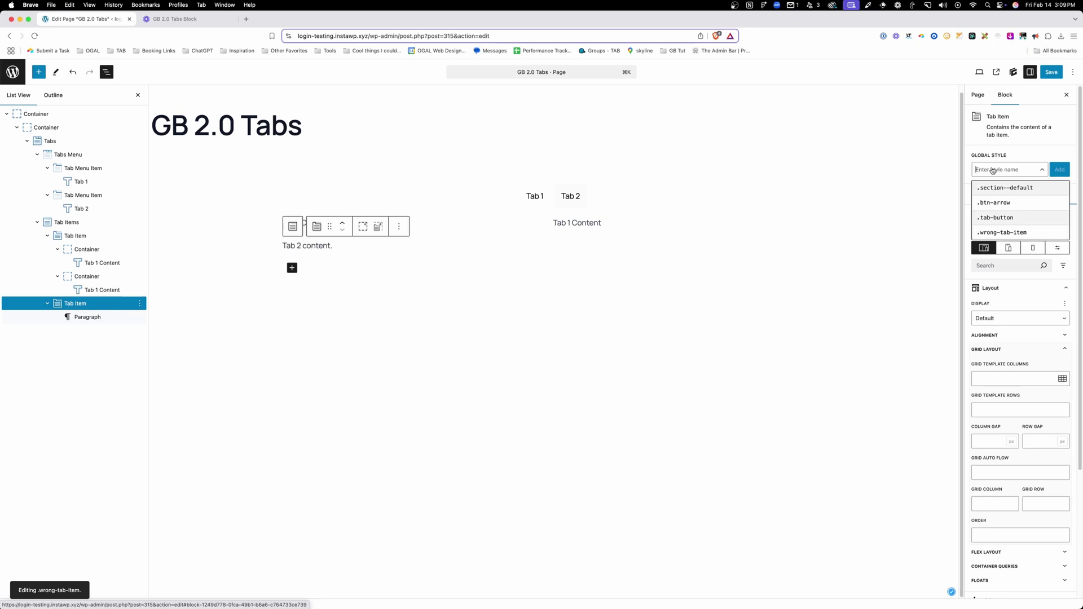
{"action": "type", "text": "wrong"}
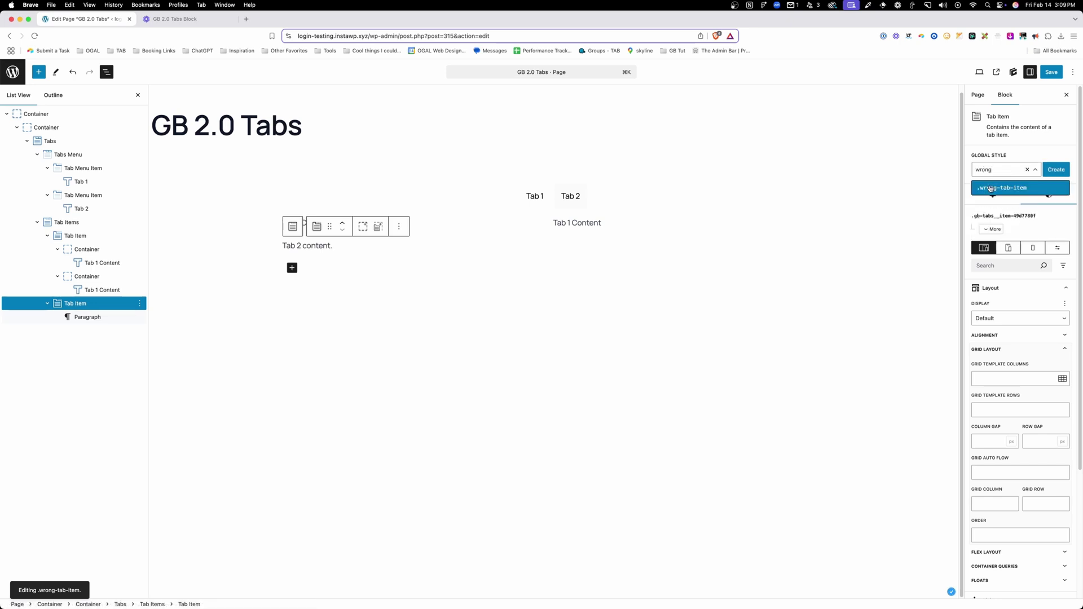
{"action": "left_click", "coordinate": [1010, 188]}
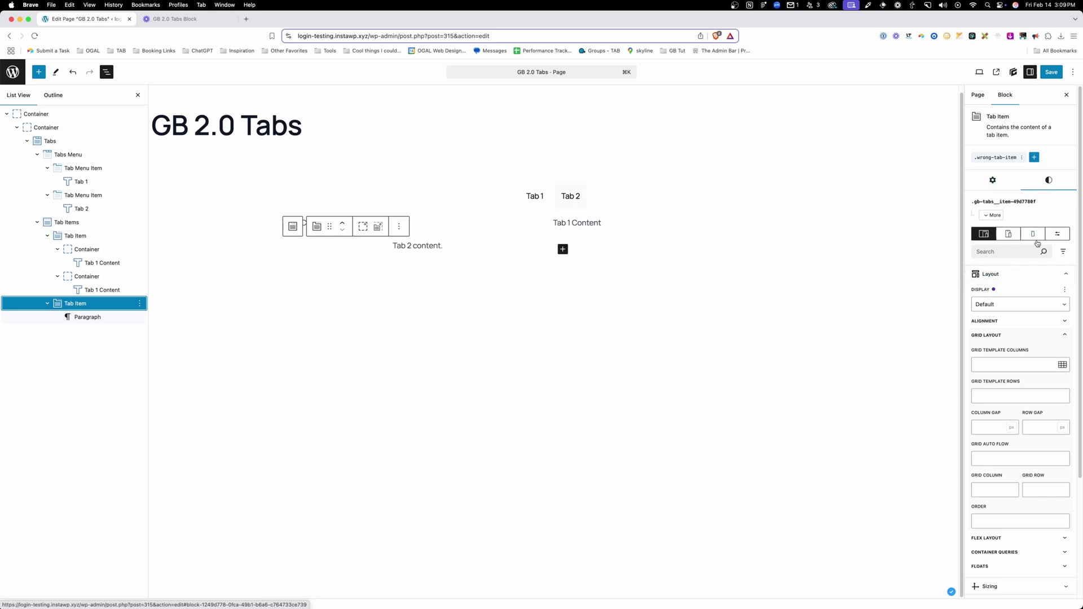
Step: Add an empty paragraph below the tabs and check the Tab 1 and Tab 2 labels
{"action": "left_click", "coordinate": [602, 365]}
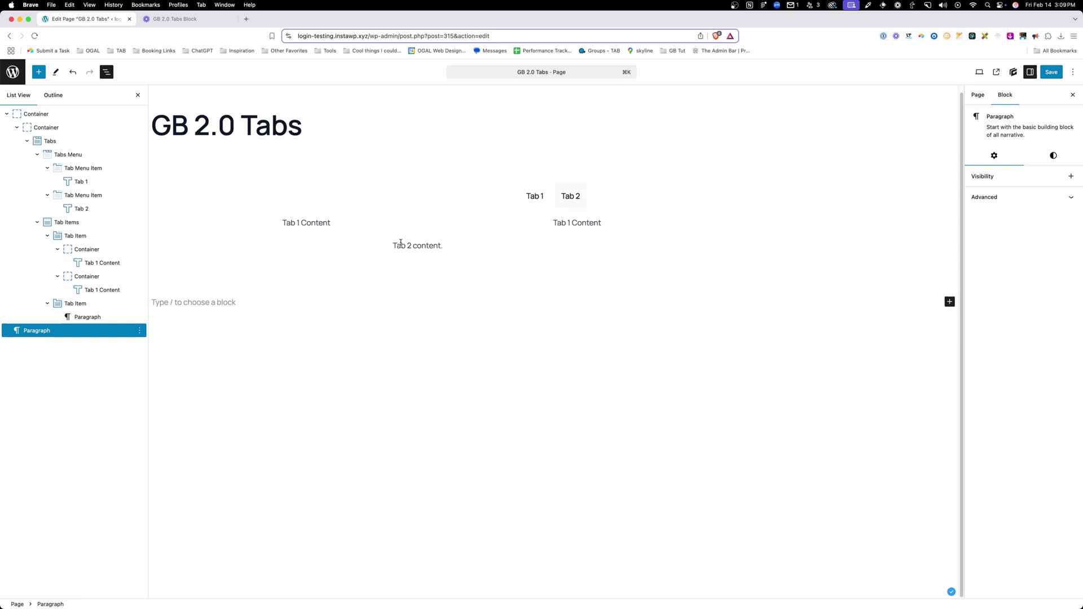
{"action": "left_click_drag", "start_coordinate": [401, 243], "coordinate": [440, 243]}
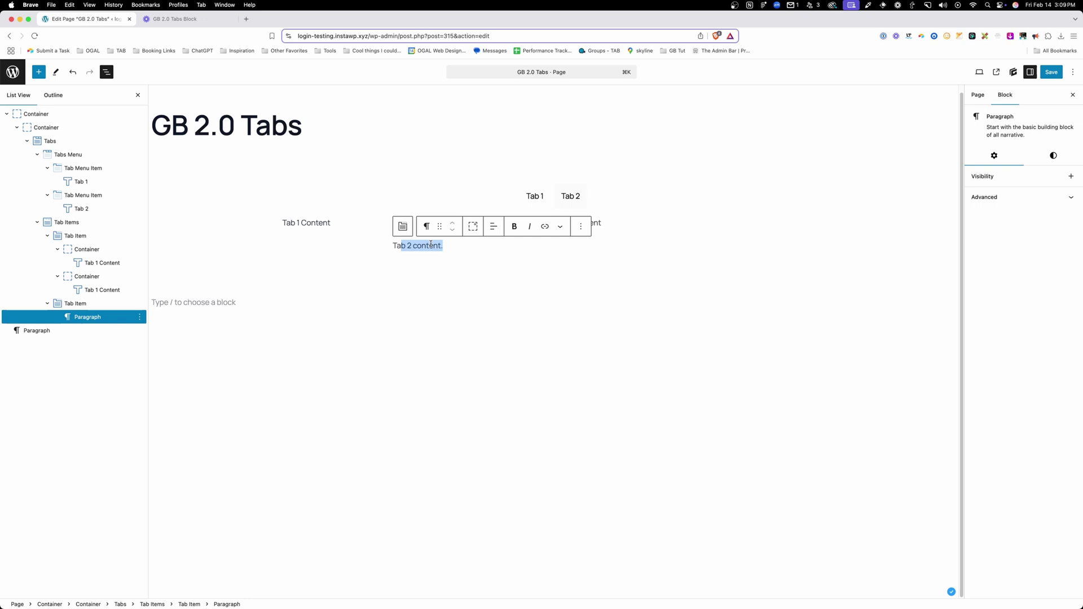
{"action": "left_click", "coordinate": [75, 303]}
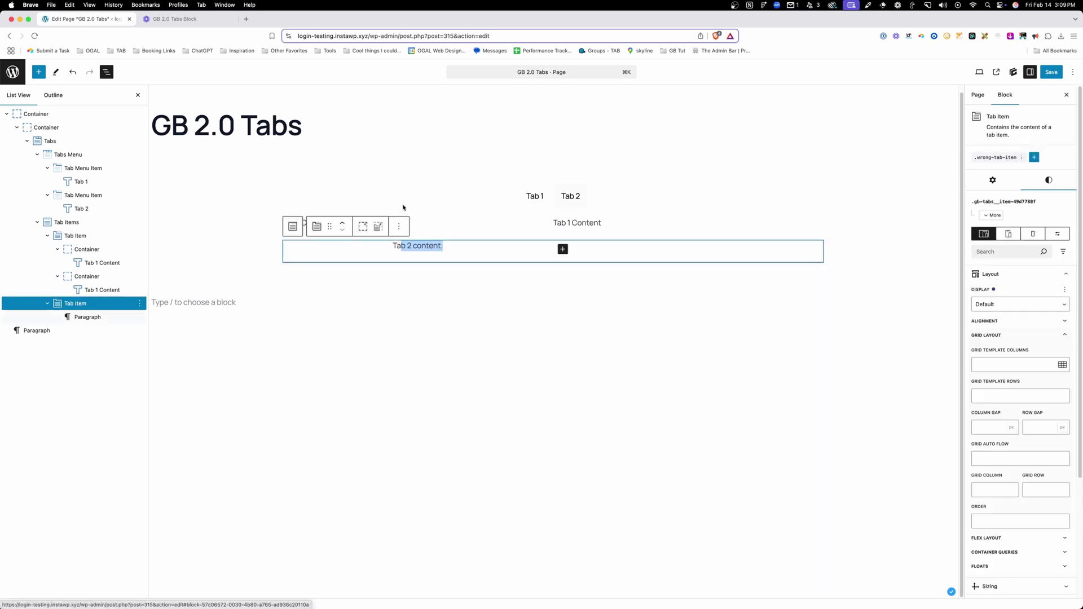
{"action": "left_click", "coordinate": [537, 197]}
{"action": "left_click", "coordinate": [579, 197]}
{"action": "key", "text": "Up"}
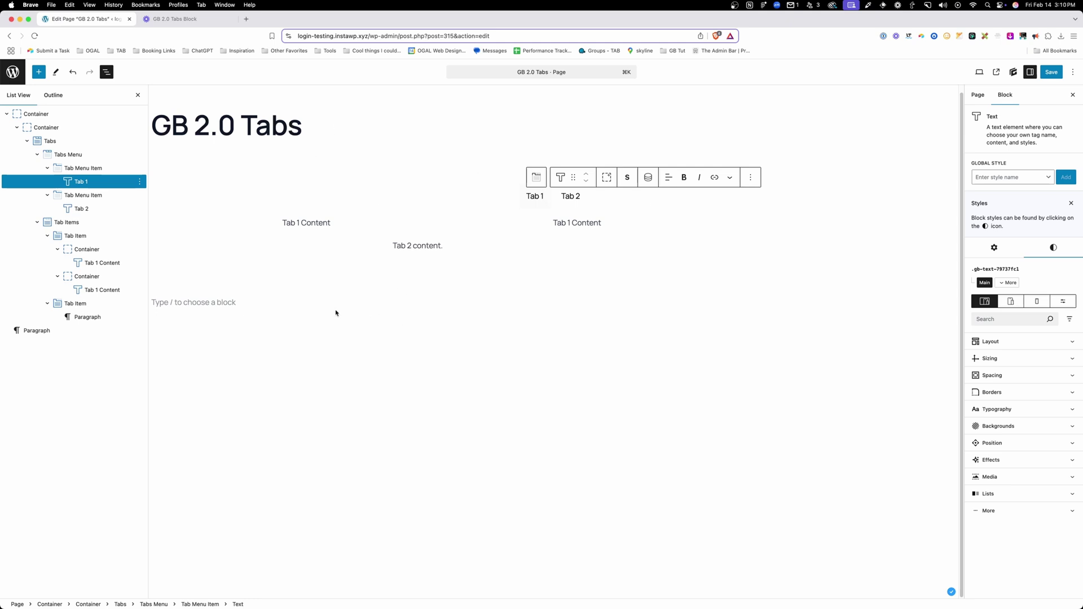
Step: Remove the .wrong-tab-item style from the first and second tab item blocks
{"action": "left_click", "coordinate": [83, 238]}
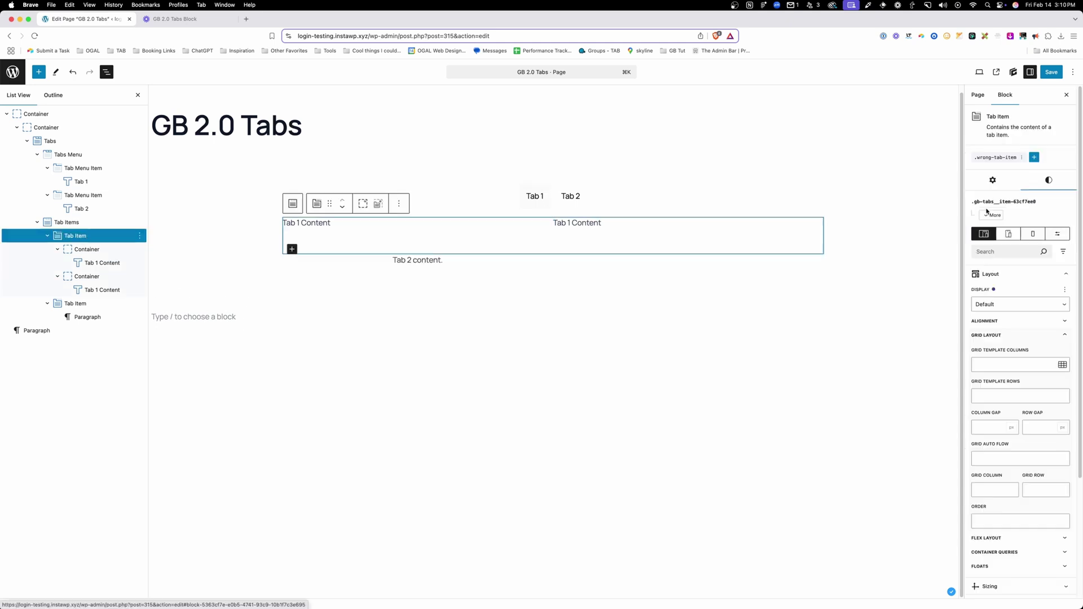
{"action": "left_click", "coordinate": [1018, 159]}
{"action": "left_click", "coordinate": [985, 191]}
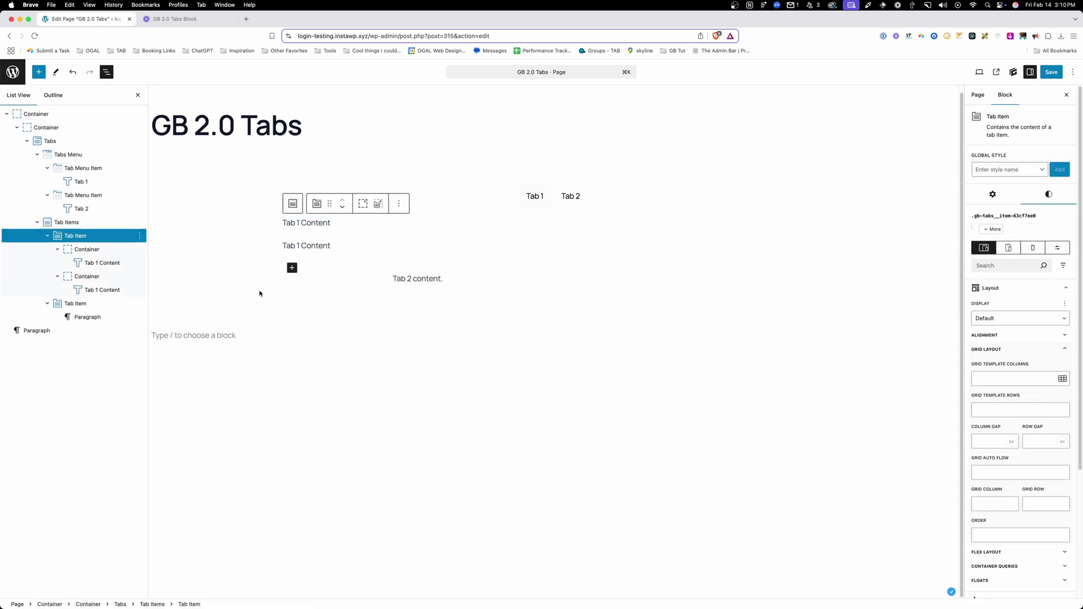
{"action": "left_click", "coordinate": [85, 305]}
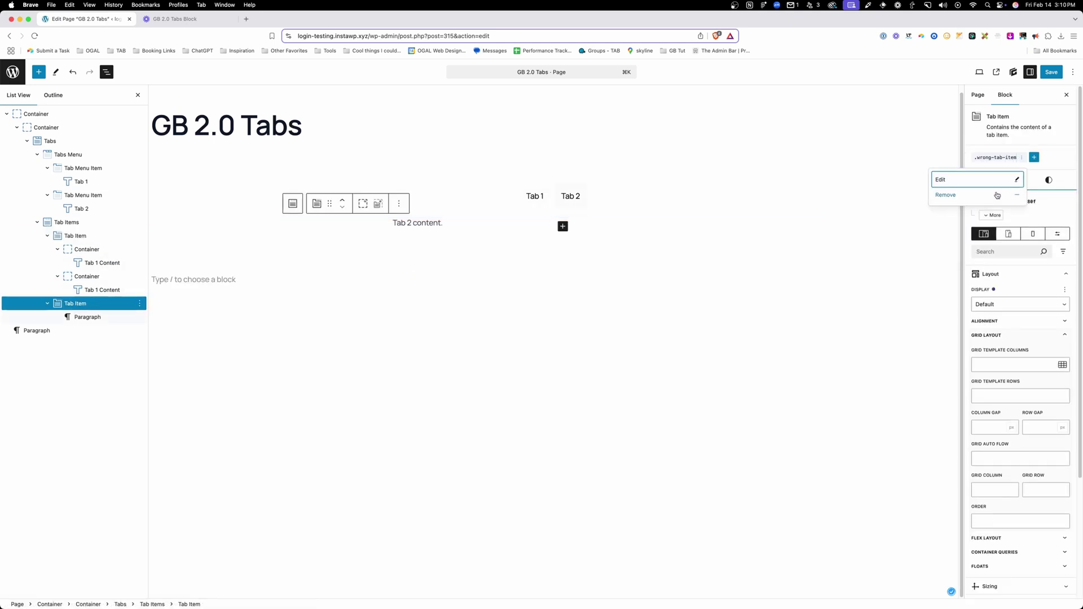
{"action": "left_click", "coordinate": [346, 337]}
Step: Switch between Tab 1 and Tab 2 to confirm each shows only its own content
{"action": "left_click", "coordinate": [544, 190]}
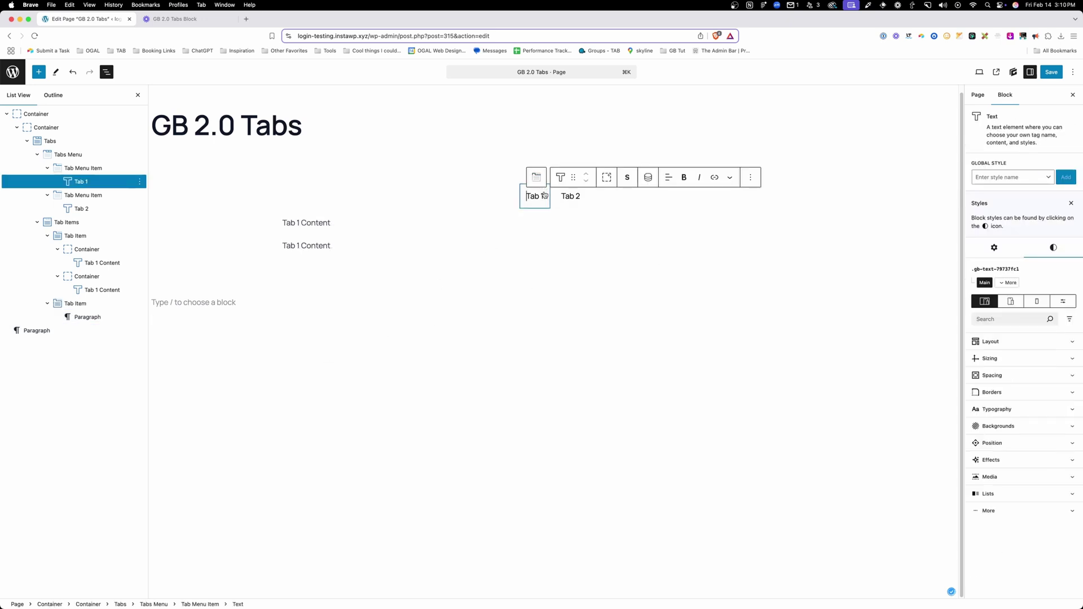
{"action": "left_click", "coordinate": [545, 197]}
{"action": "left_click", "coordinate": [531, 202]}
{"action": "left_click", "coordinate": [572, 202]}
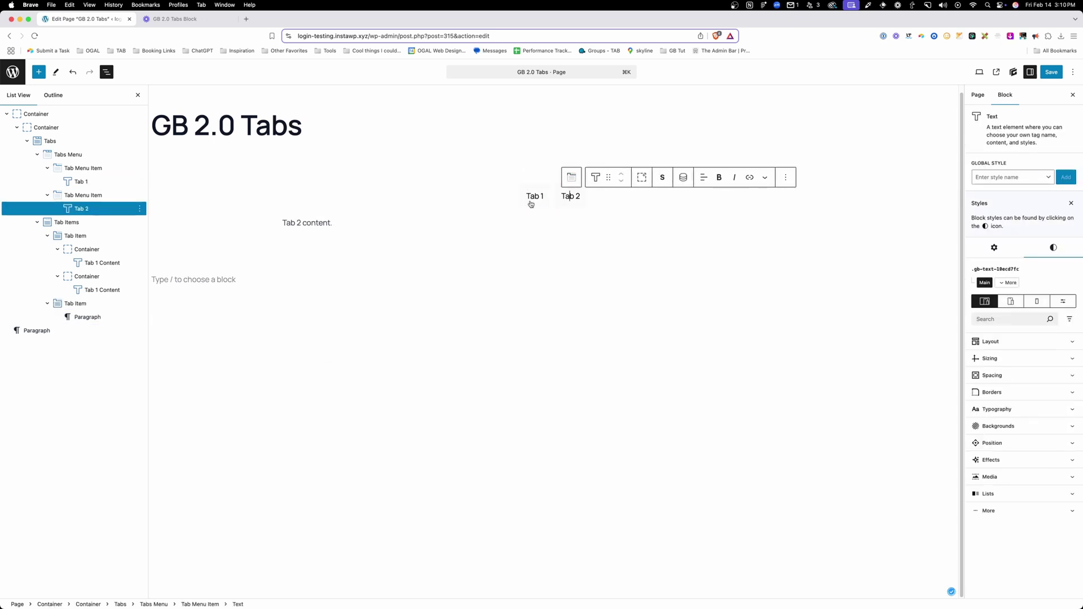
{"action": "left_click", "coordinate": [532, 201]}
{"action": "left_click", "coordinate": [570, 201]}
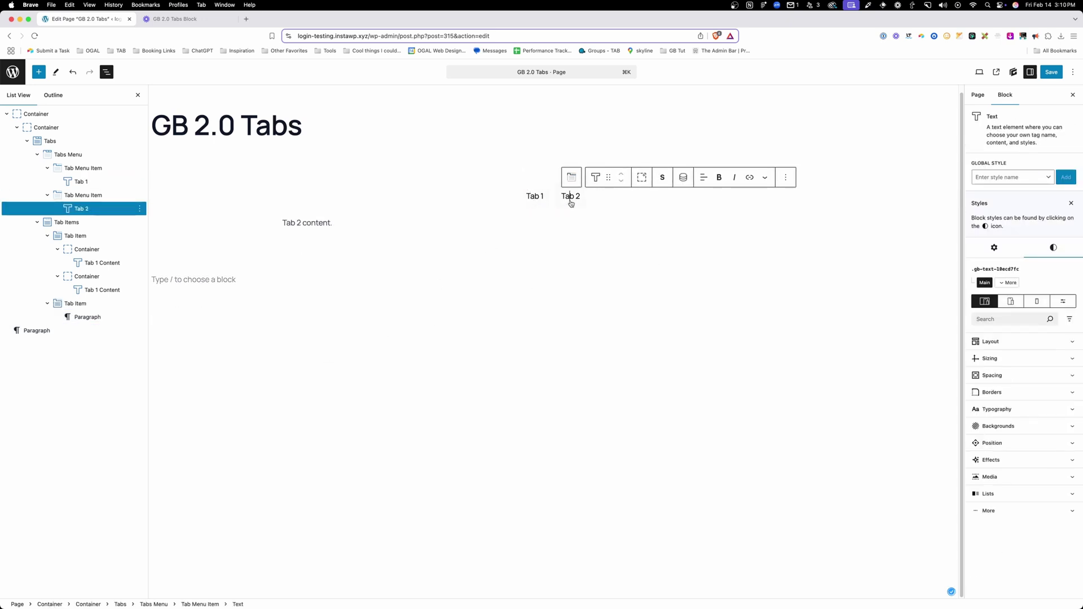
{"action": "left_click", "coordinate": [92, 237]}
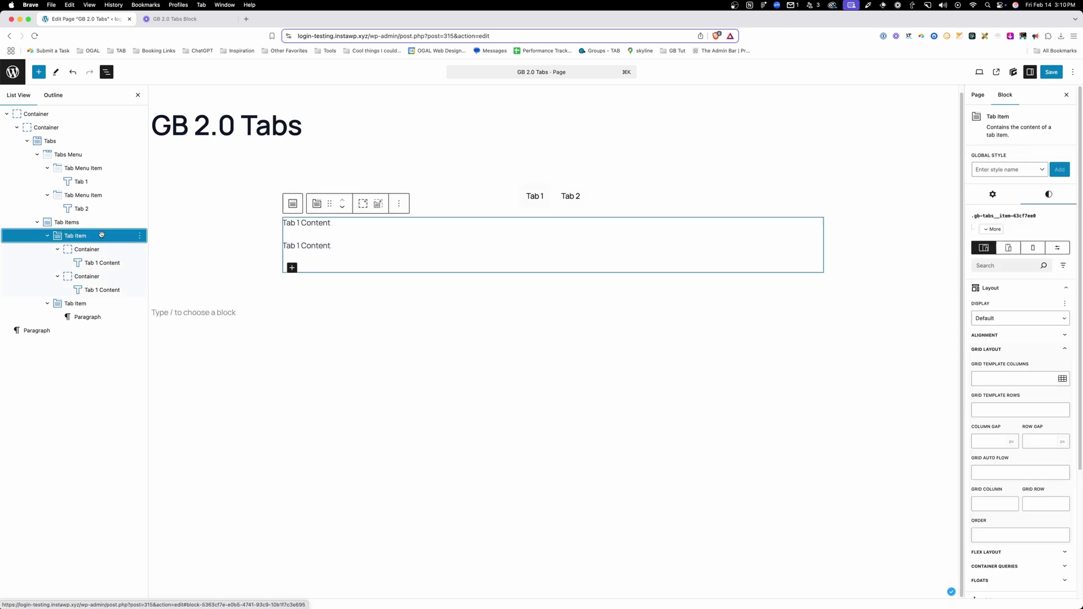
Step: Insert a new Container in the first tab item and create a 'tab-item' global style
{"action": "left_click", "coordinate": [292, 267]}
{"action": "left_click", "coordinate": [316, 331]}
{"action": "left_click", "coordinate": [998, 162]}
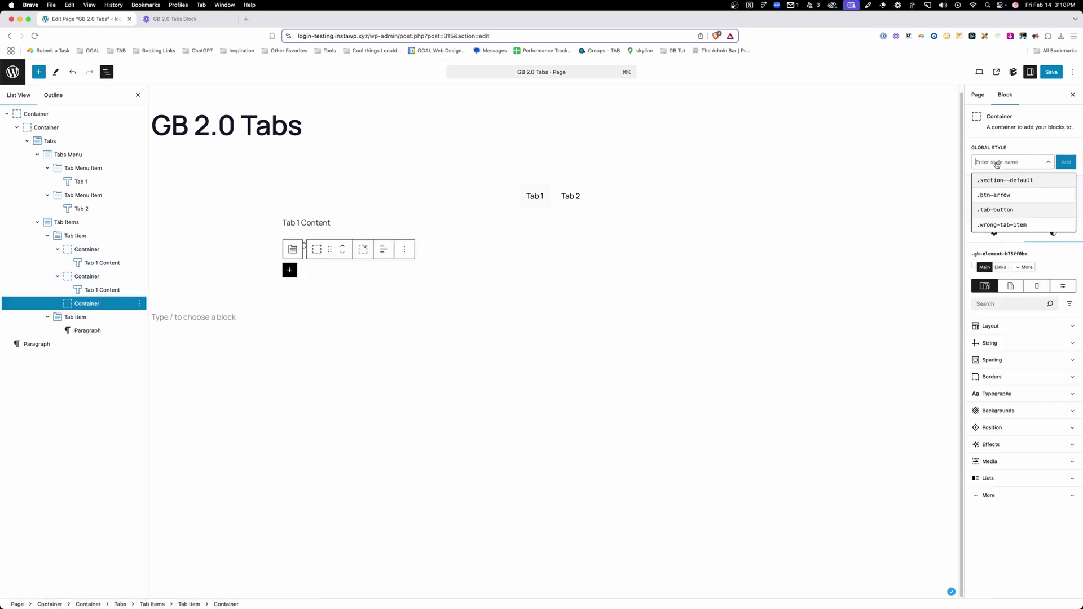
{"action": "type", "text": "tab"}
{"action": "left_click", "coordinate": [1000, 165]}
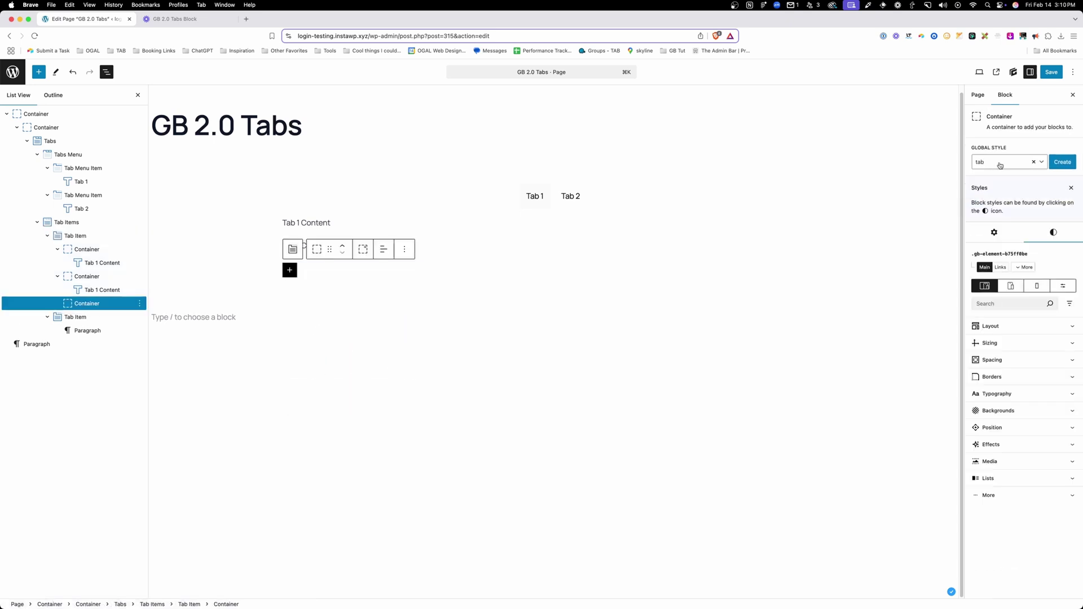
{"action": "type", "text": "-item"}
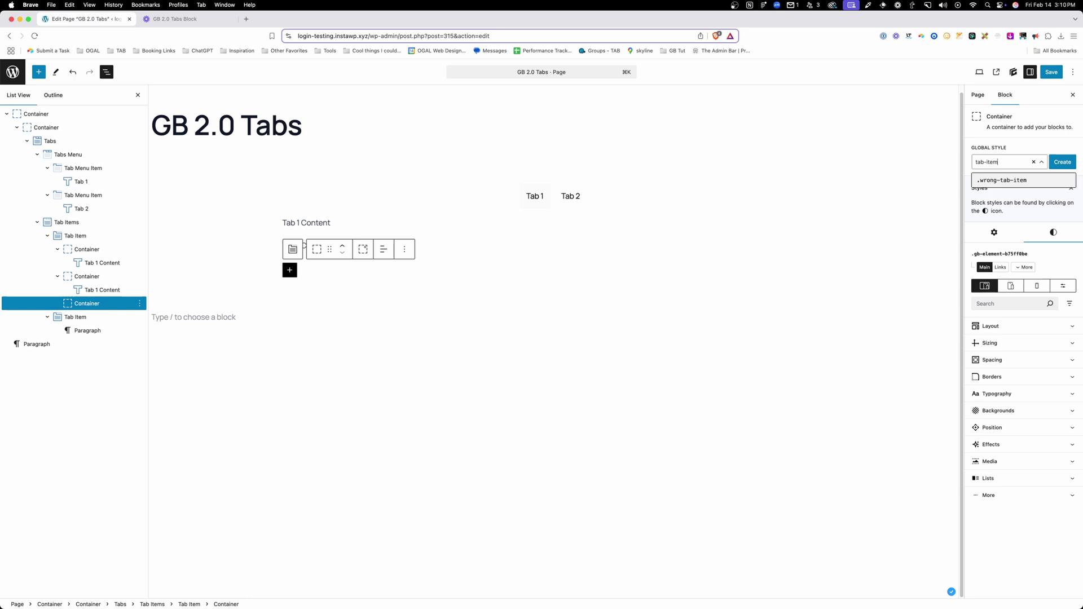
{"action": "left_click", "coordinate": [1058, 163]}
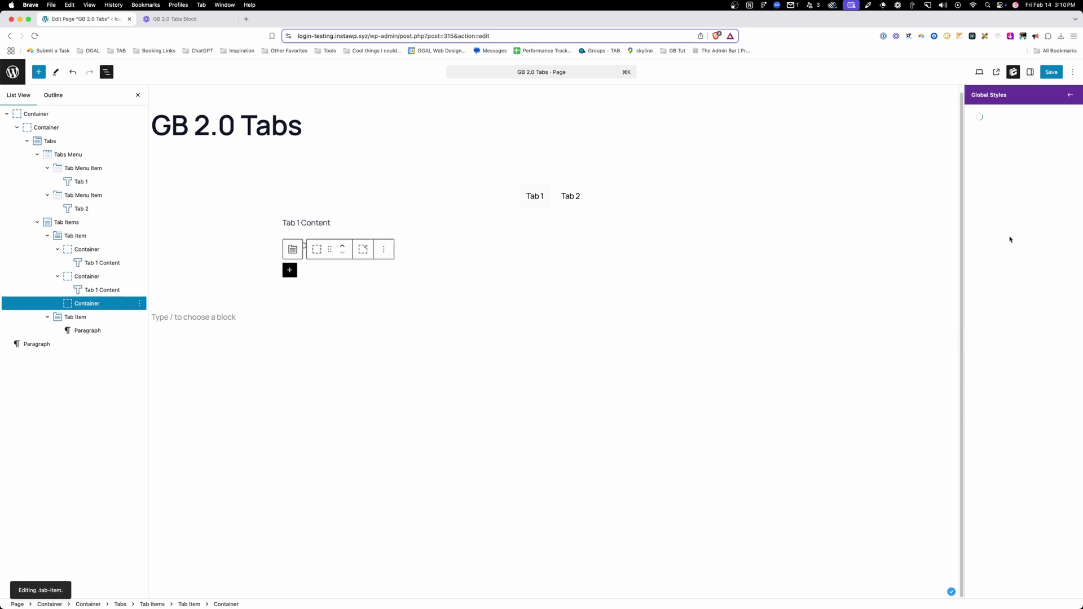
Step: Set the .tab-item style's layout to Grid with two equal columns
{"action": "left_click", "coordinate": [992, 220]}
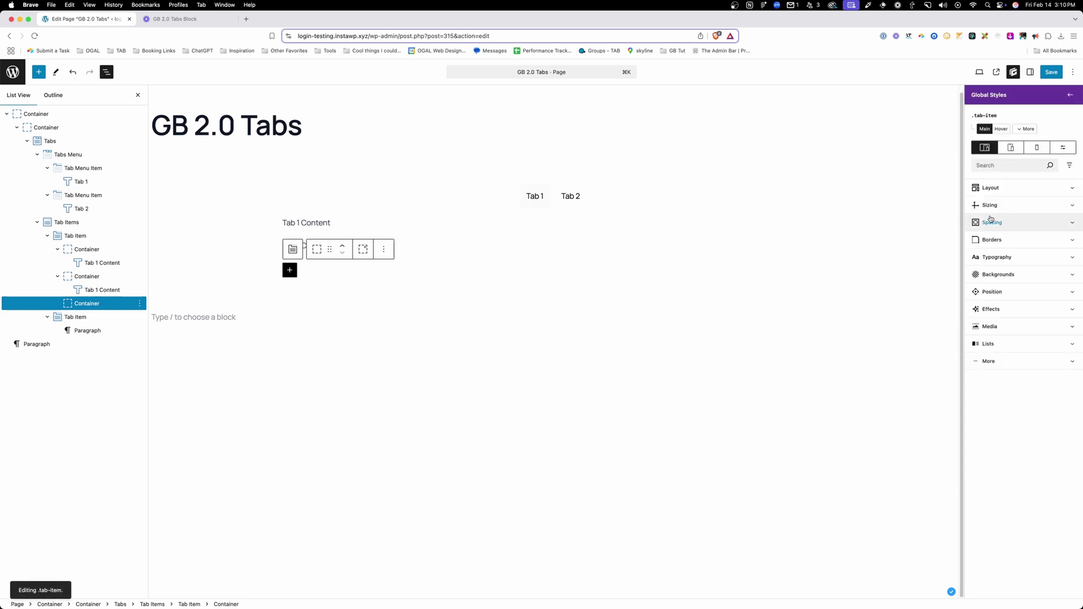
{"action": "left_click", "coordinate": [990, 188]}
{"action": "left_click", "coordinate": [994, 222]}
{"action": "left_click", "coordinate": [995, 263]}
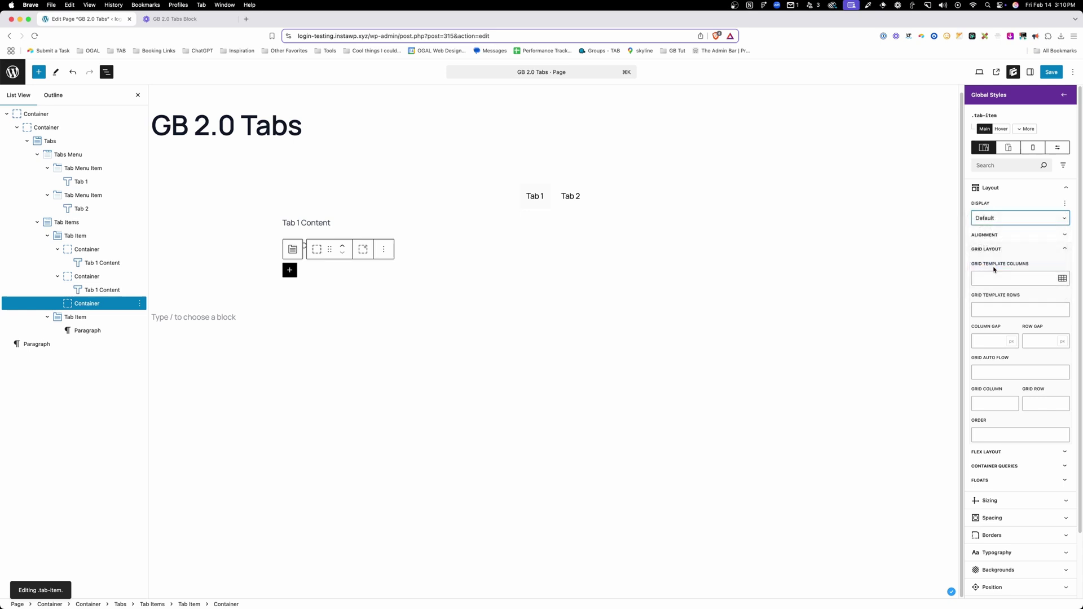
{"action": "left_click", "coordinate": [1063, 278]}
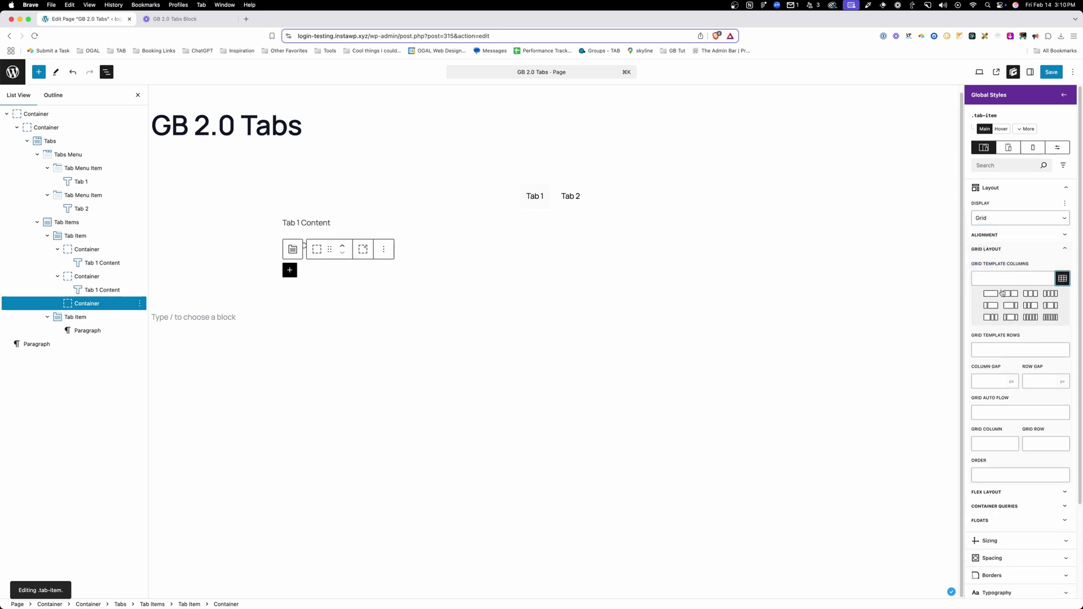
{"action": "left_click", "coordinate": [1012, 295]}
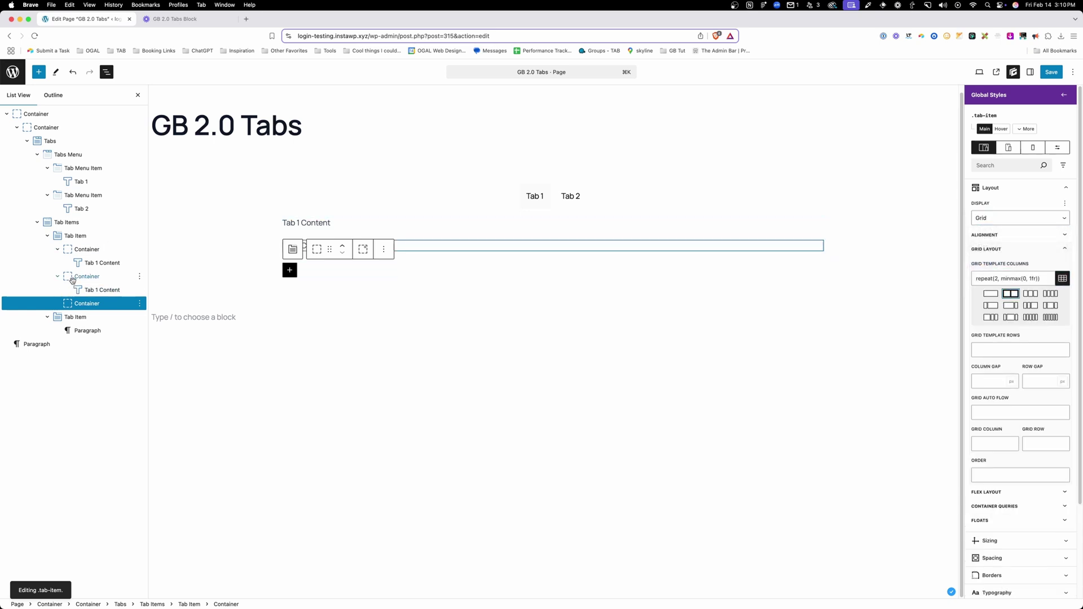
Step: Move both Tab 1 Content containers into the new .tab-item container
{"action": "left_click", "coordinate": [67, 248]}
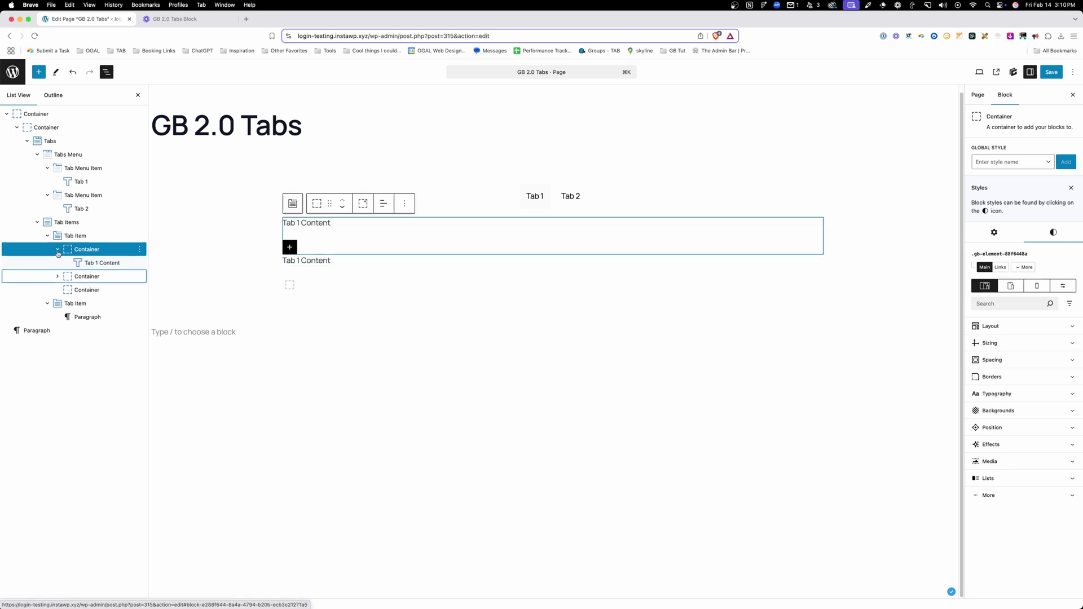
{"action": "left_click", "coordinate": [79, 263], "text": "shift"}
{"action": "left_click_drag", "start_coordinate": [79, 262], "coordinate": [94, 263]}
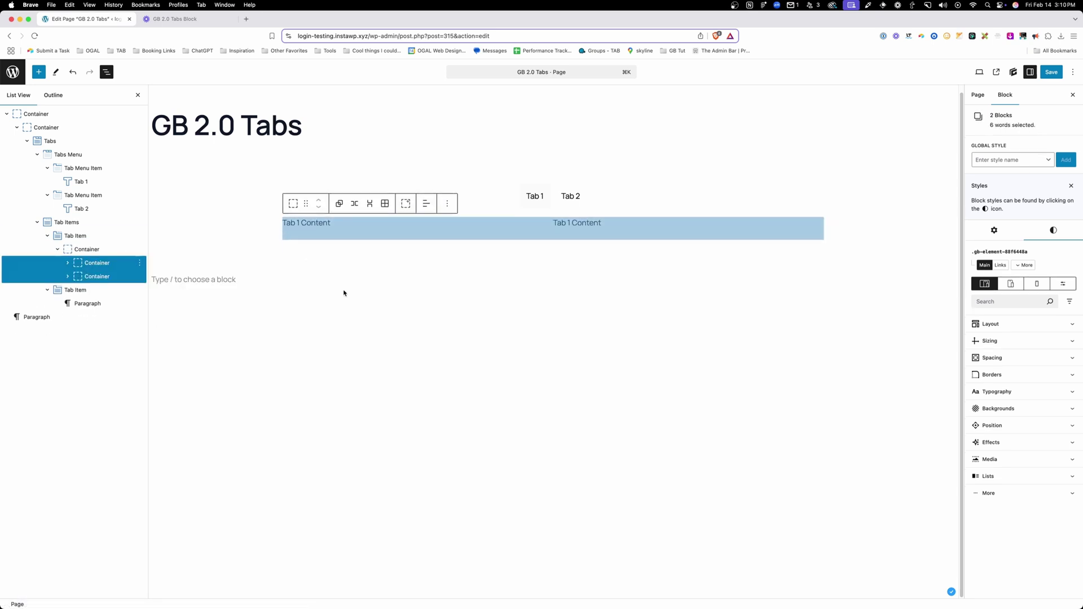
{"action": "left_click", "coordinate": [82, 250]}
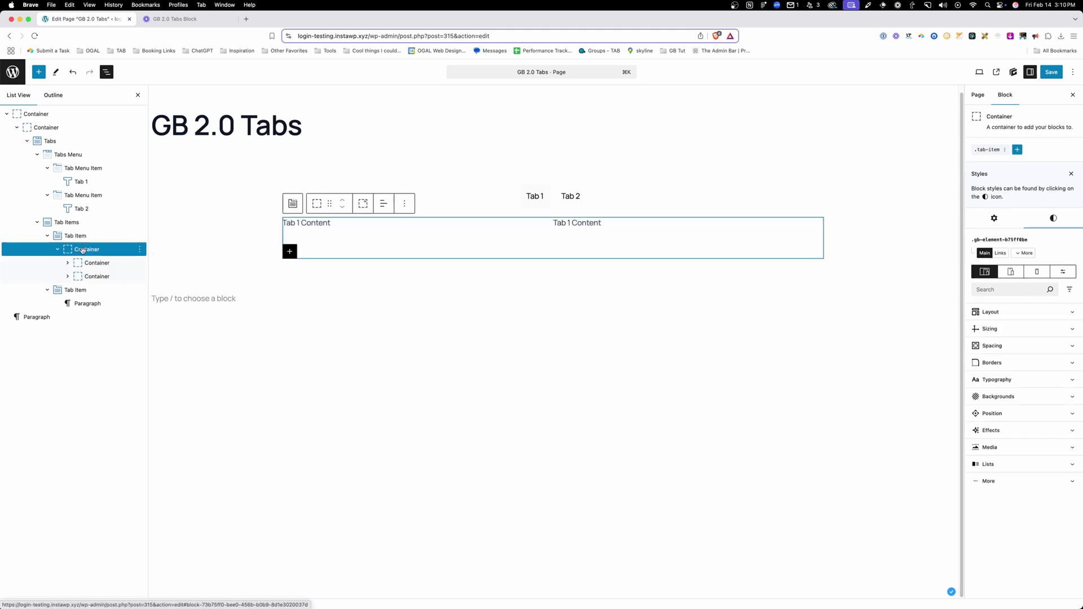
{"action": "key", "text": "super+c"}
{"action": "left_click", "coordinate": [86, 303]}
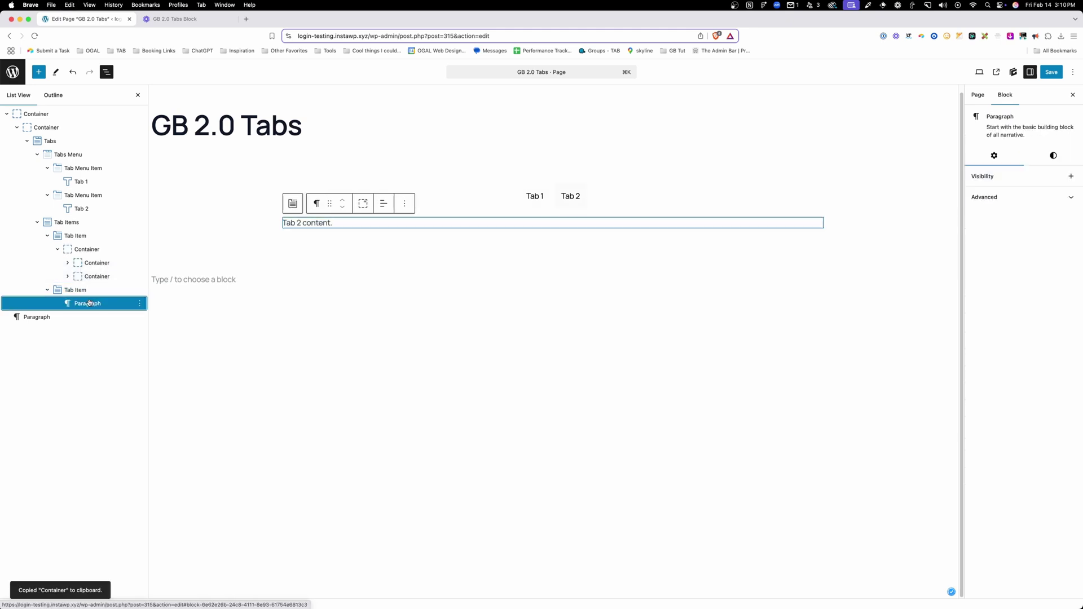
{"action": "double_click", "coordinate": [313, 225]}
{"action": "left_click", "coordinate": [314, 224]}
{"action": "key", "text": "BackSpace"}
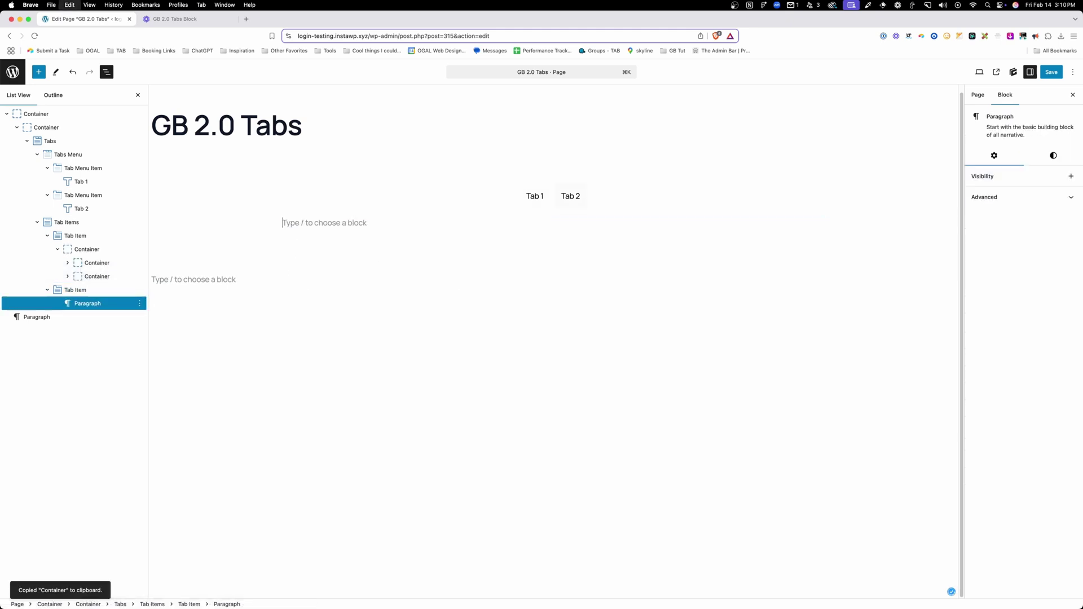
{"action": "key", "text": "super+v"}
{"action": "left_click", "coordinate": [298, 222]}
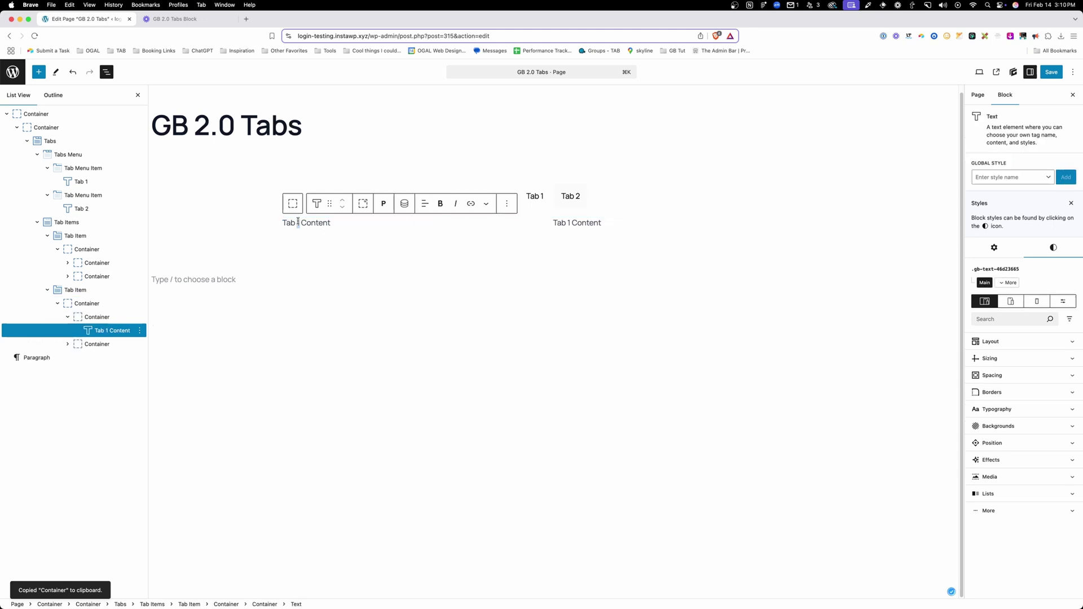
{"action": "type", "text": "2"}
{"action": "left_click", "coordinate": [566, 224]}
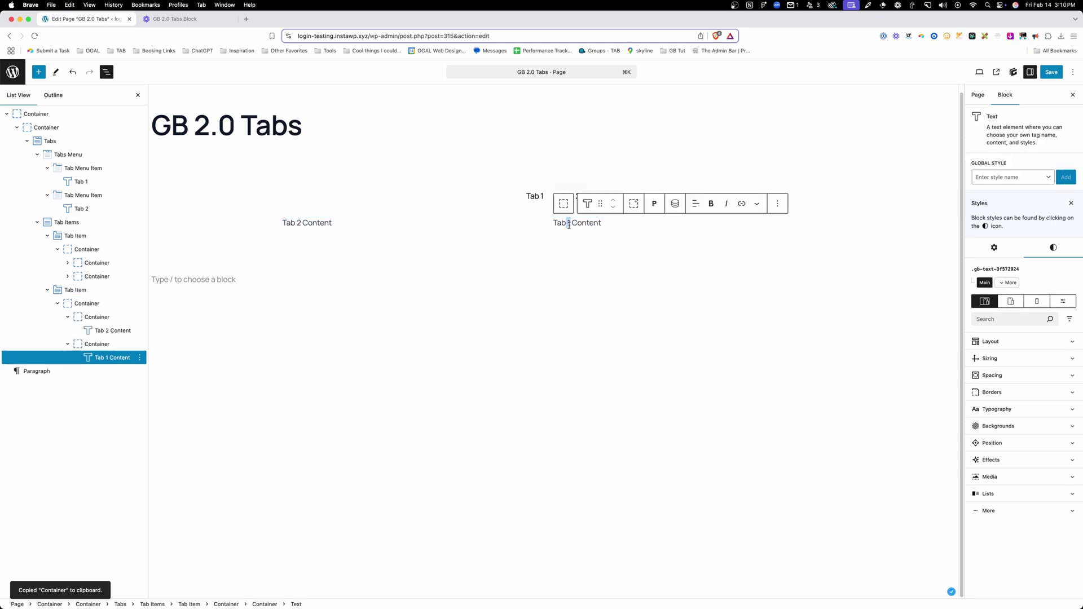
{"action": "type", "text": "2"}
{"action": "left_click", "coordinate": [535, 197]}
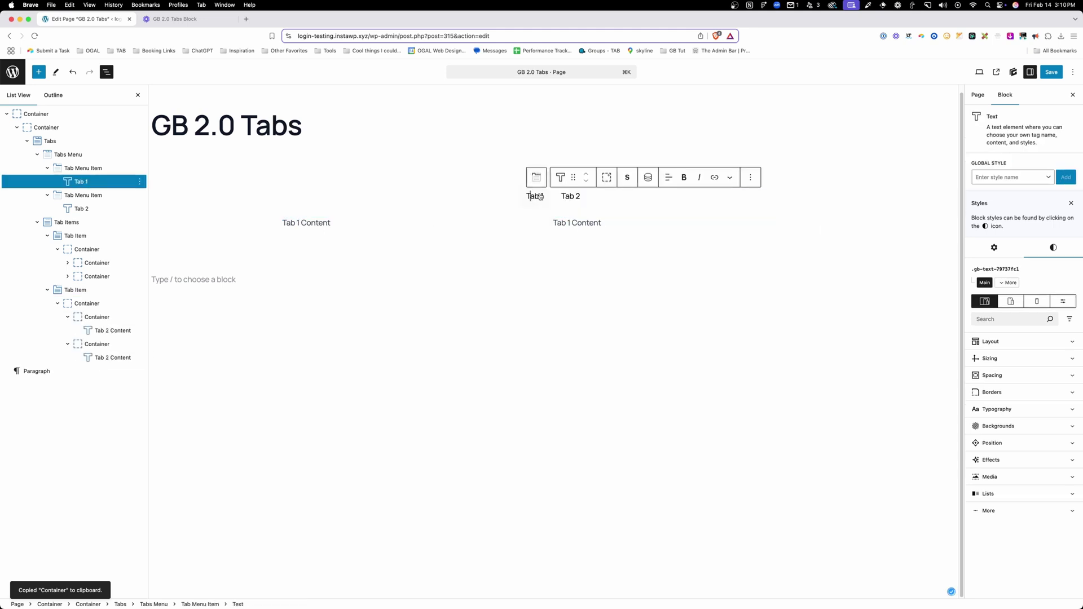
{"action": "left_click", "coordinate": [563, 196]}
{"action": "left_click", "coordinate": [535, 196]}
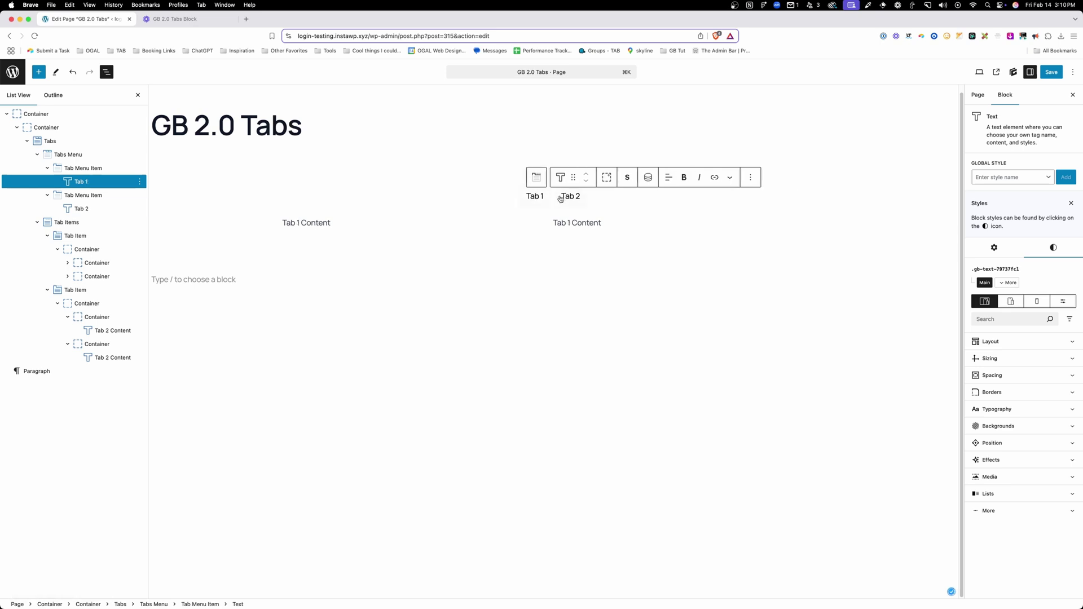
{"action": "left_click", "coordinate": [560, 198]}
{"action": "left_click", "coordinate": [534, 196]}
{"action": "left_click", "coordinate": [563, 197]}
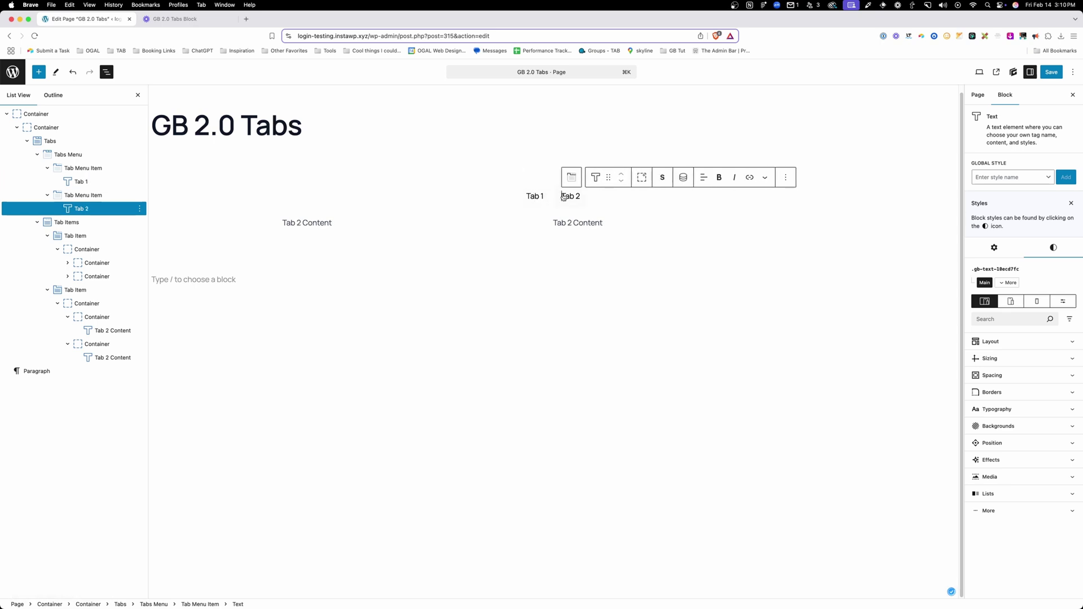
{"action": "left_click", "coordinate": [72, 248]}
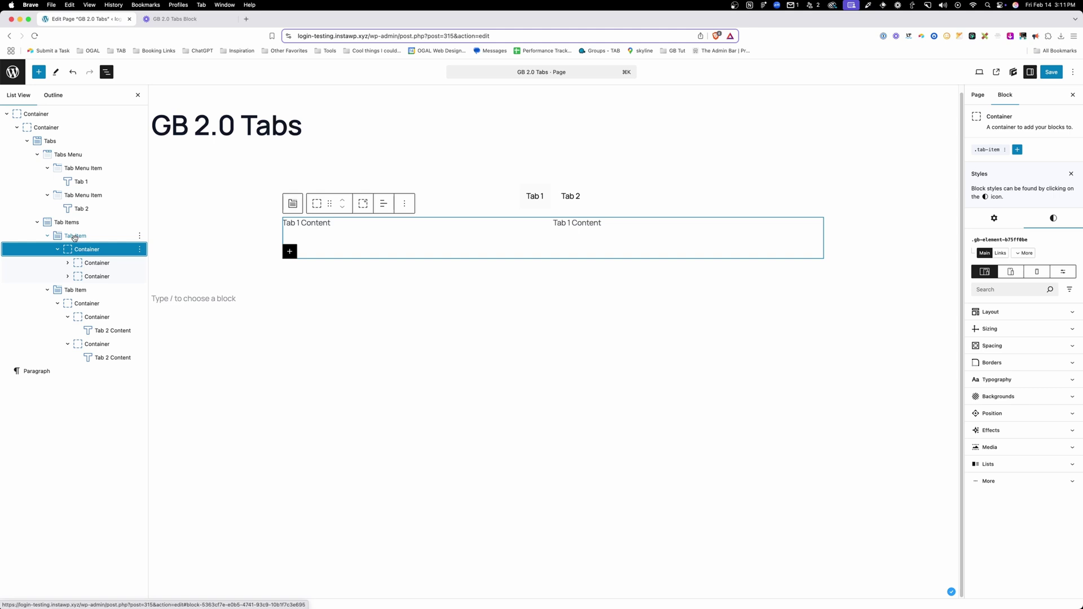
Step: Inspect the first tab item and its container, then select the whole Tabs block
{"action": "left_click", "coordinate": [74, 237]}
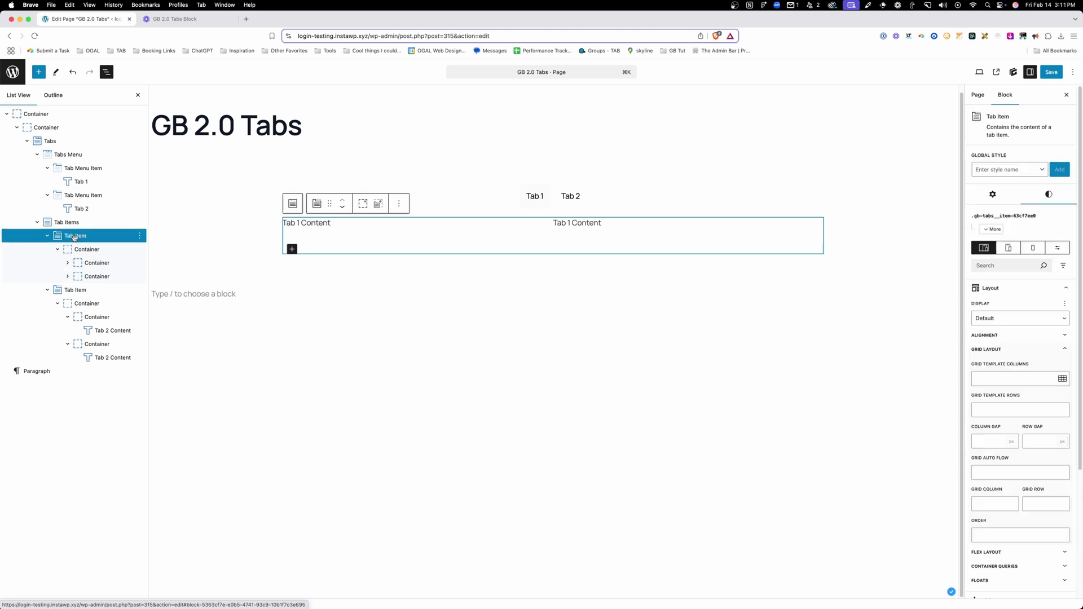
{"action": "left_click", "coordinate": [88, 249]}
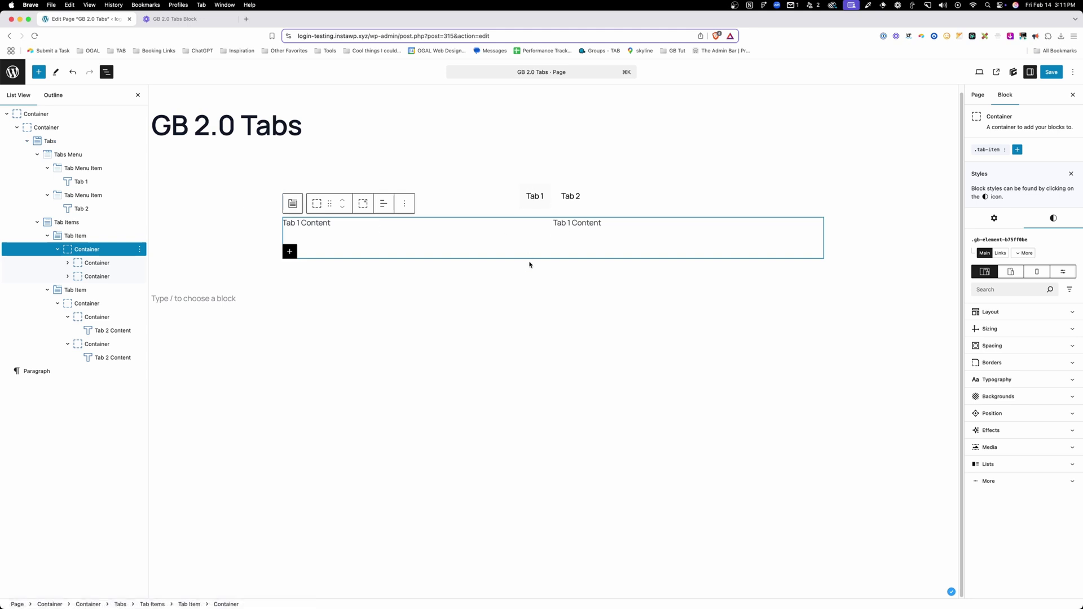
{"action": "left_click", "coordinate": [59, 143]}
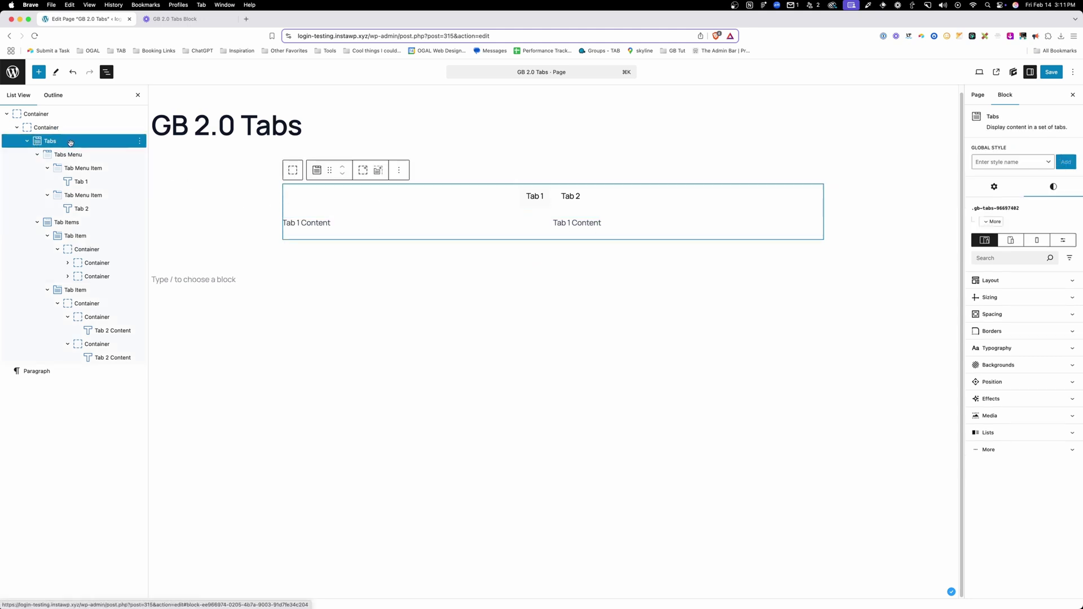
Step: Add three more tabs and renumber Tab 3's label and both content texts to 3
{"action": "left_click", "coordinate": [379, 171]}
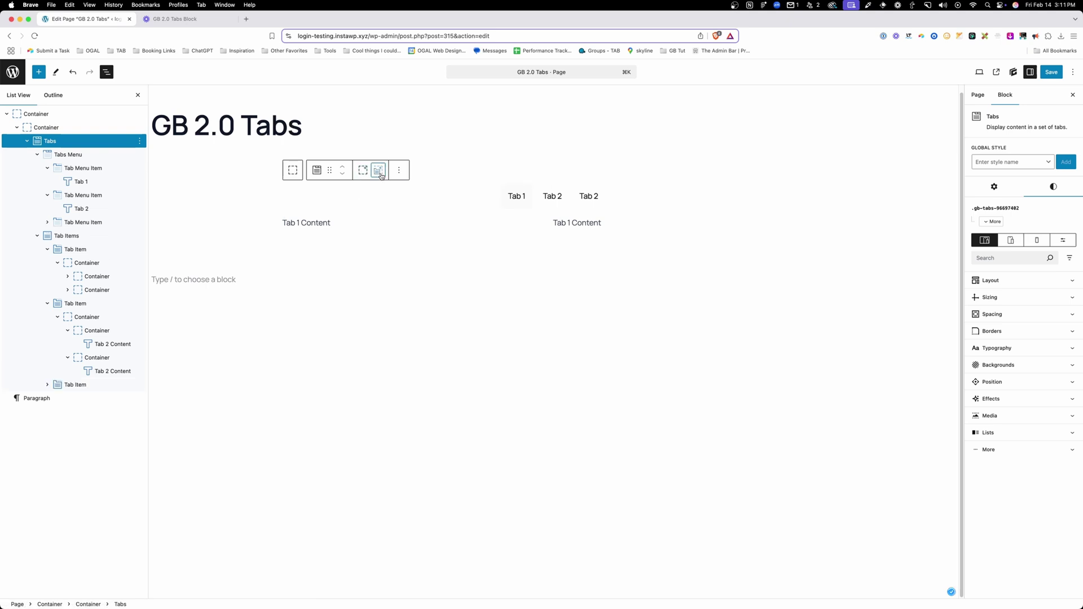
{"action": "left_click", "coordinate": [379, 171]}
{"action": "left_click", "coordinate": [379, 171]}
{"action": "left_click", "coordinate": [552, 197]}
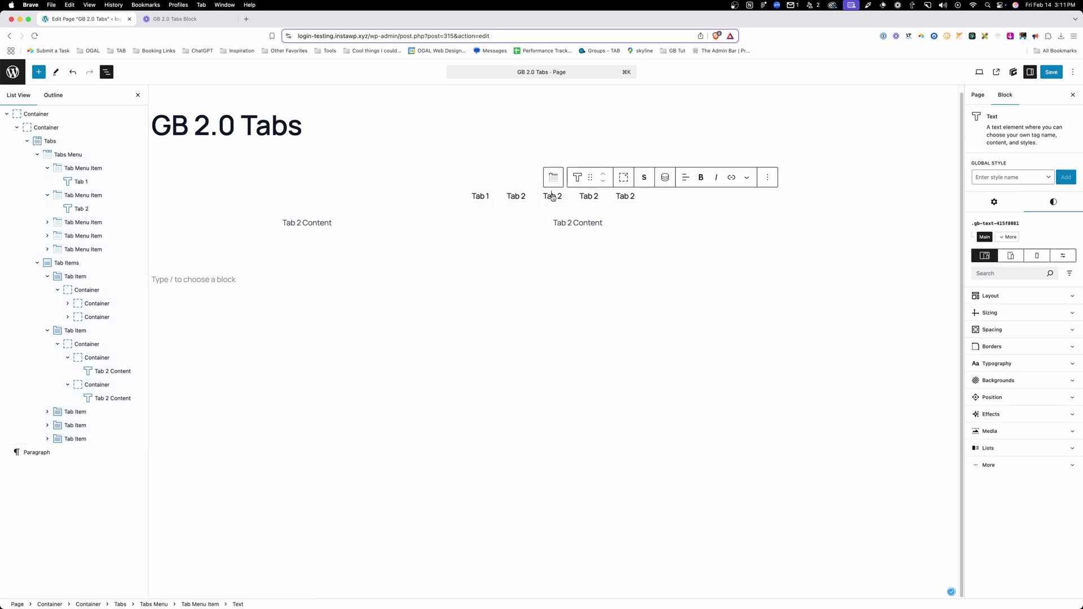
{"action": "double_click", "coordinate": [561, 196]}
{"action": "type", "text": "3"}
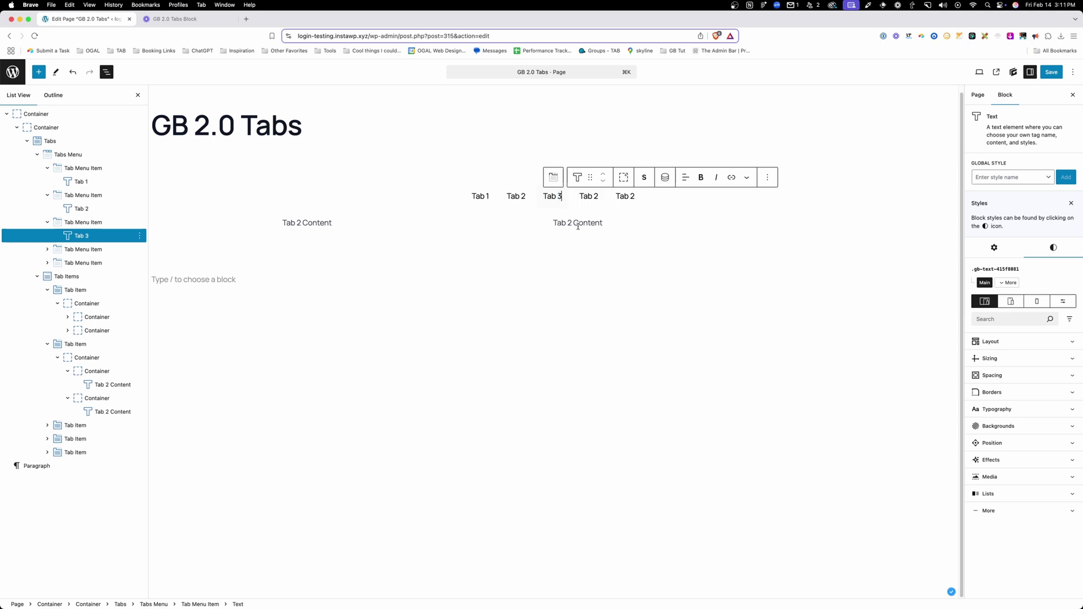
{"action": "double_click", "coordinate": [570, 223]}
{"action": "type", "text": "3"}
{"action": "double_click", "coordinate": [299, 223]}
{"action": "type", "text": "3"}
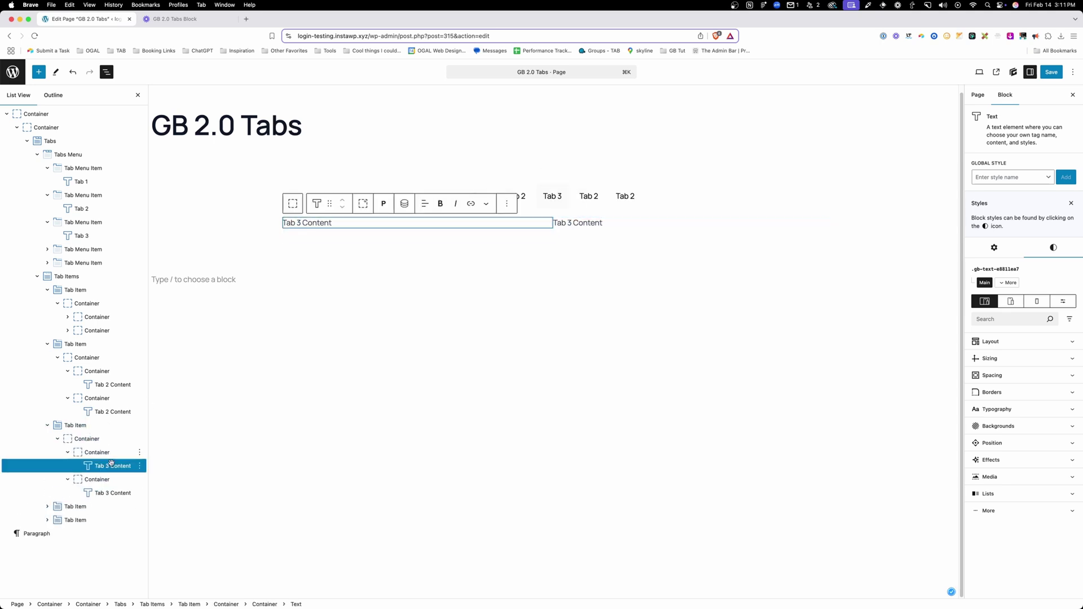
Step: Renumber the fourth tab's label and both content texts to 4
{"action": "left_click", "coordinate": [81, 358]}
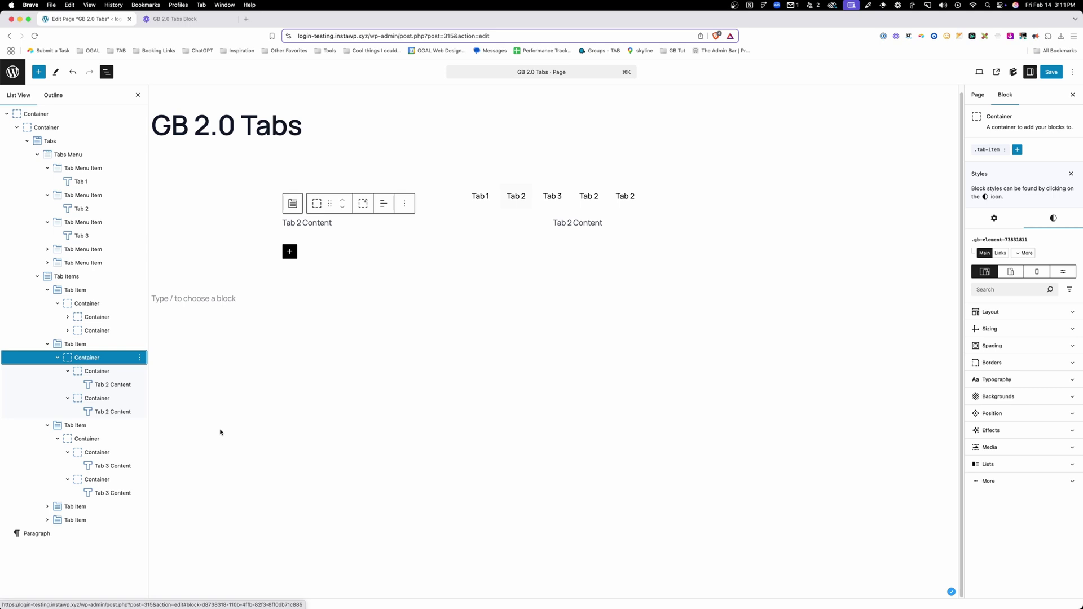
{"action": "left_click", "coordinate": [550, 197]}
{"action": "left_click", "coordinate": [592, 196]}
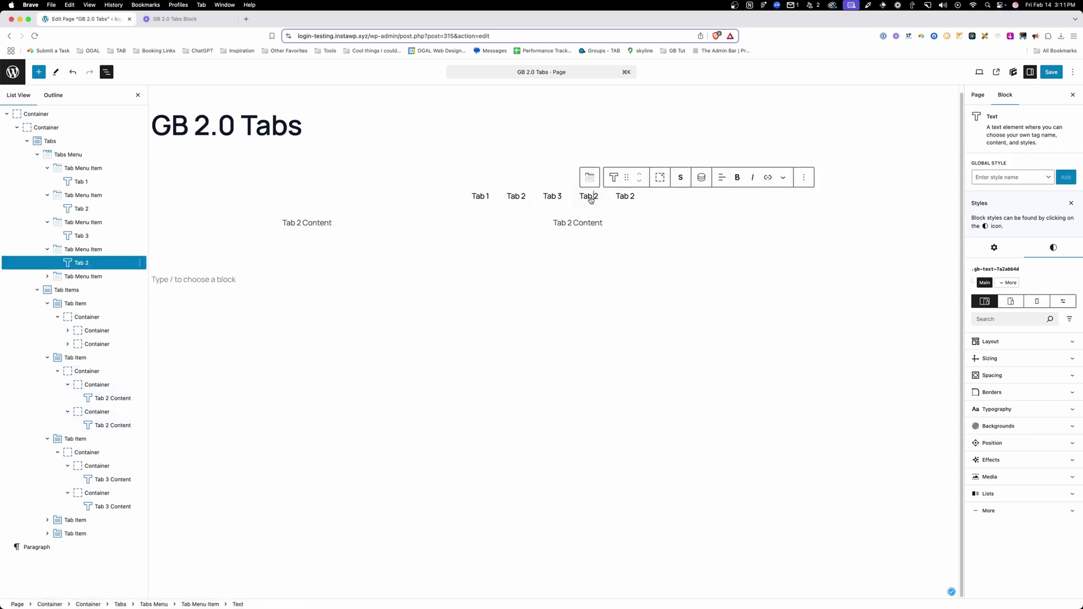
{"action": "left_click", "coordinate": [570, 224]}
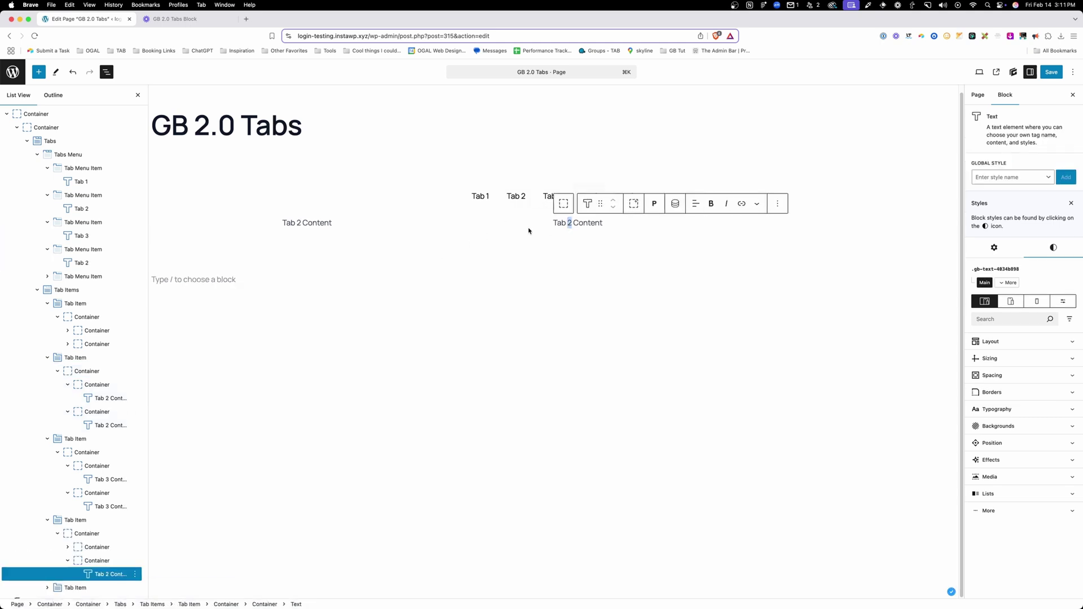
{"action": "type", "text": "4"}
{"action": "double_click", "coordinate": [301, 223]}
{"action": "type", "text": "4"}
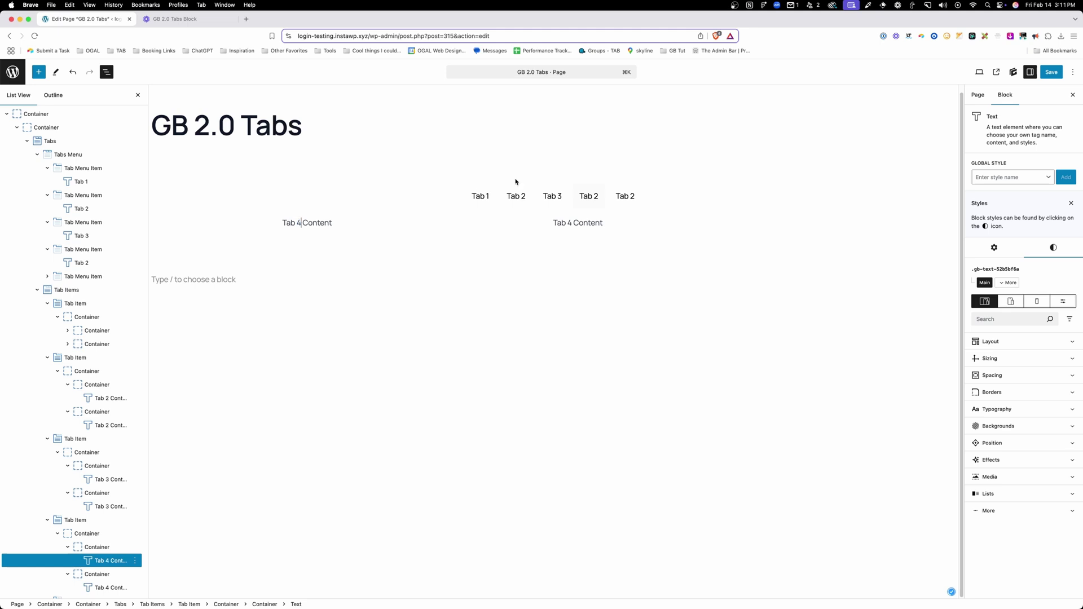
{"action": "double_click", "coordinate": [596, 196]}
{"action": "type", "text": "4"}
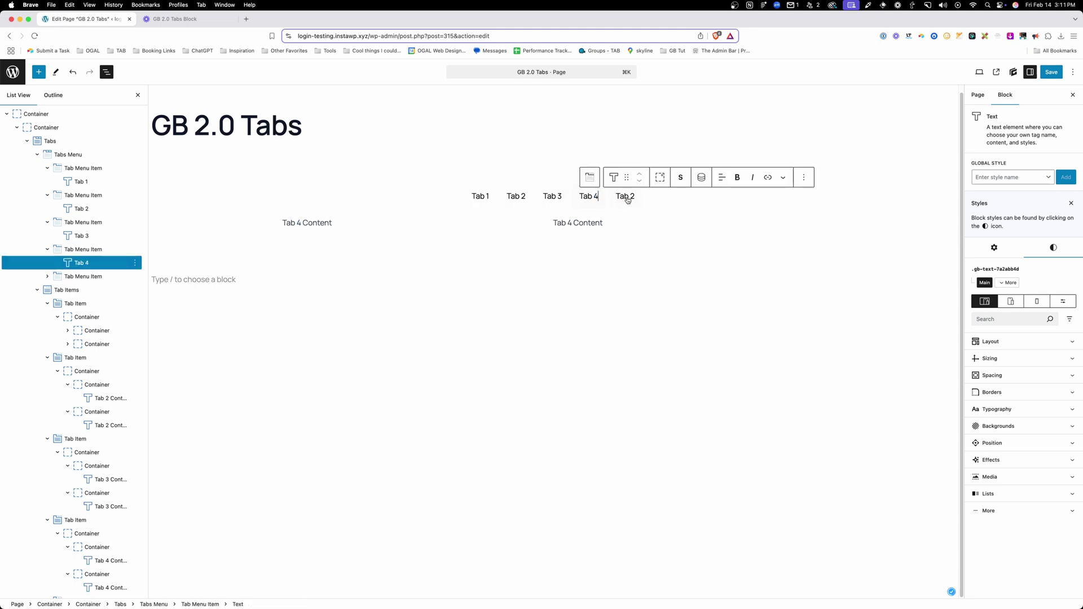
Step: Renumber the fifth tab's label and both content texts to 5
{"action": "double_click", "coordinate": [632, 197]}
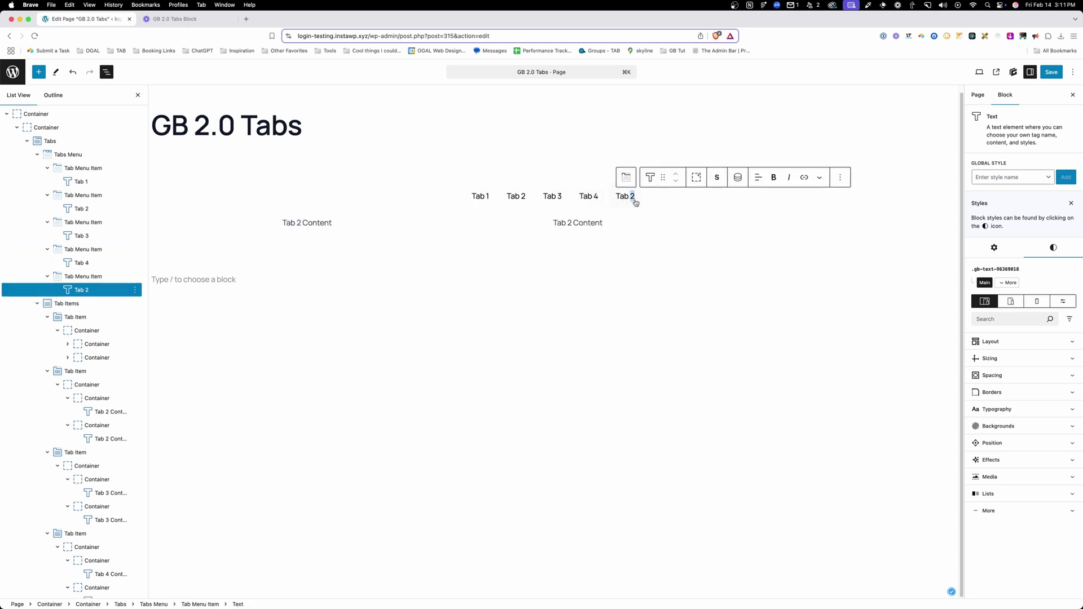
{"action": "type", "text": "5"}
{"action": "double_click", "coordinate": [570, 224]}
{"action": "type", "text": "5"}
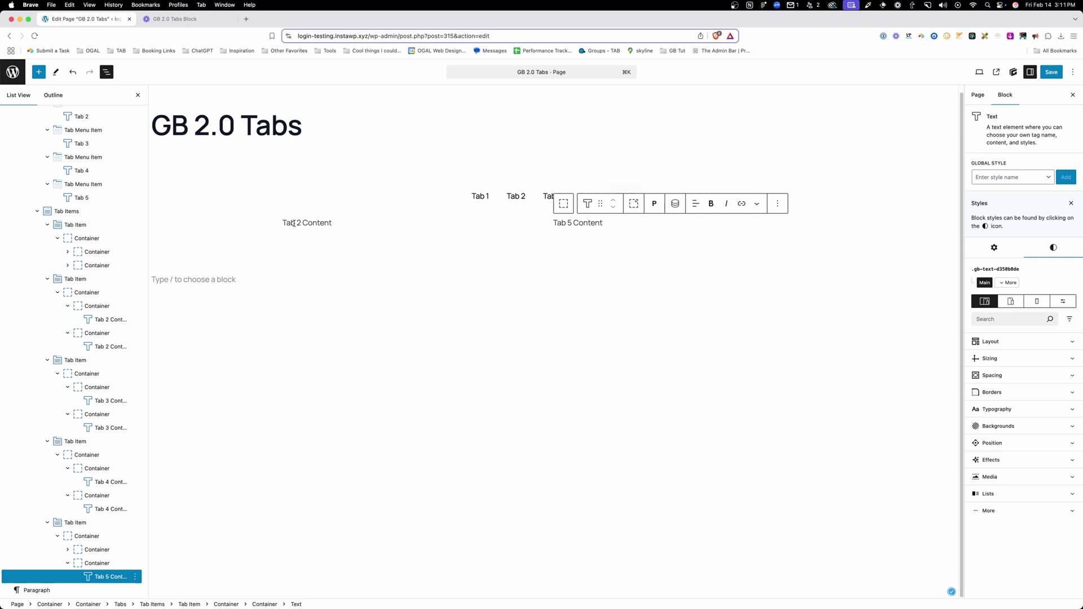
{"action": "double_click", "coordinate": [296, 224]}
{"action": "type", "text": "5"}
Step: Cycle through Tabs 1 to 5 to confirm each shows its own content
{"action": "left_click", "coordinate": [588, 199]}
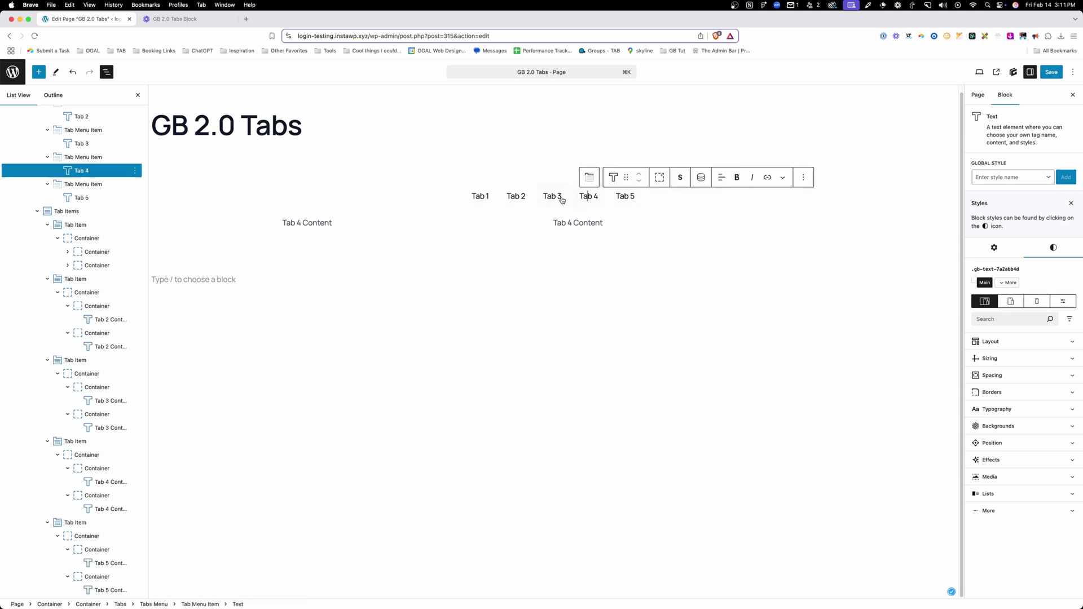
{"action": "left_click", "coordinate": [560, 199]}
{"action": "left_click", "coordinate": [519, 196]}
{"action": "left_click", "coordinate": [488, 198]}
{"action": "left_click", "coordinate": [514, 197]}
{"action": "left_click", "coordinate": [554, 198]}
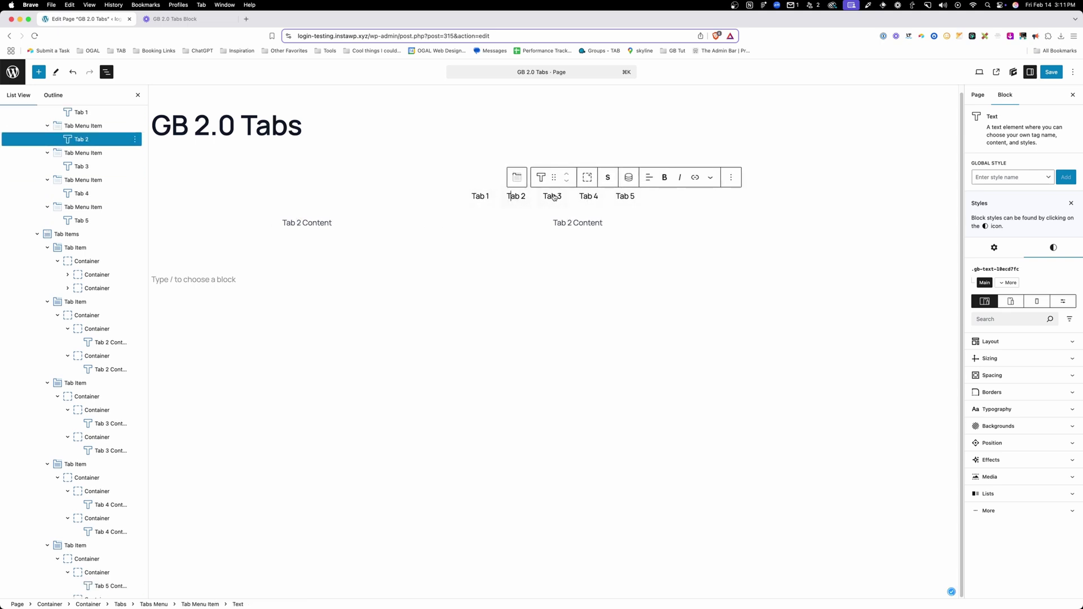
{"action": "left_click", "coordinate": [590, 199]}
{"action": "left_click", "coordinate": [621, 201]}
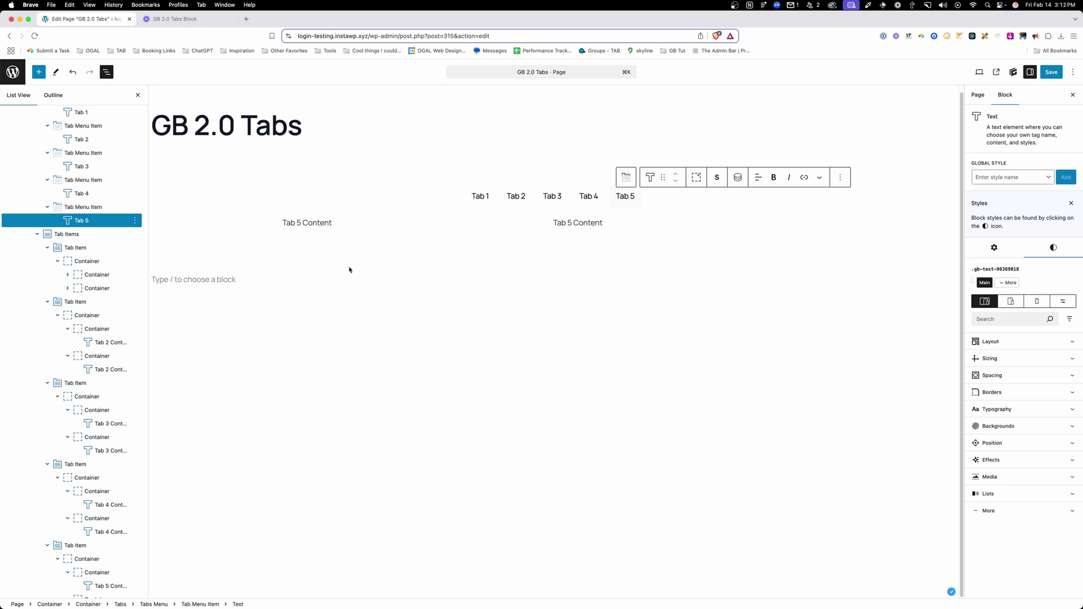
Step: Give the .tab-button global style a yellow var(--brand-secondary) background colour
{"action": "scroll", "coordinate": [84, 169], "scroll_direction": "up", "scroll_amount": 3}
{"action": "left_click", "coordinate": [90, 168]}
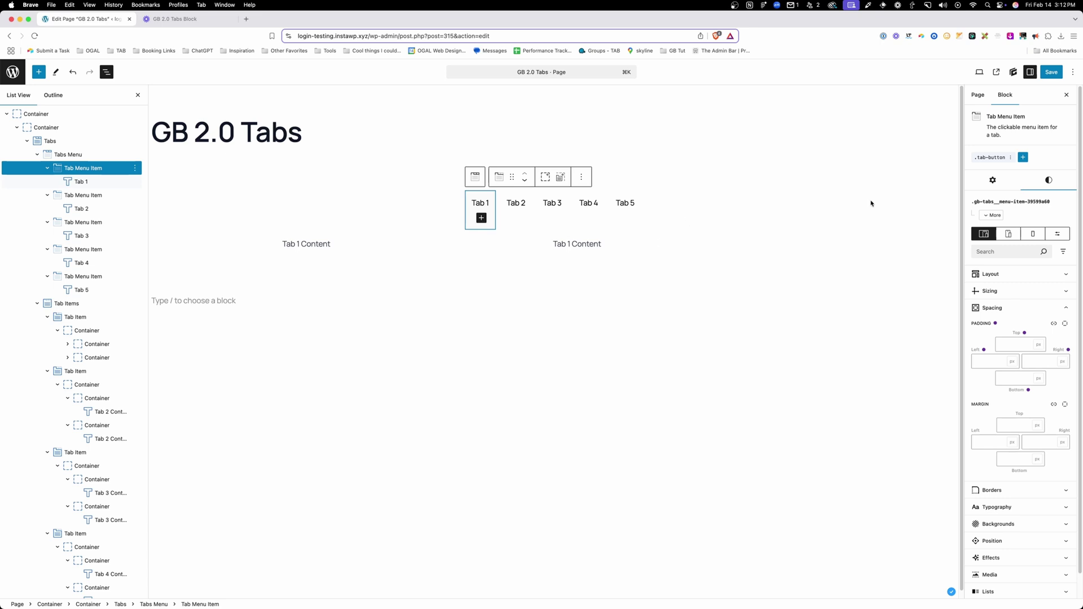
{"action": "left_click", "coordinate": [1013, 524]}
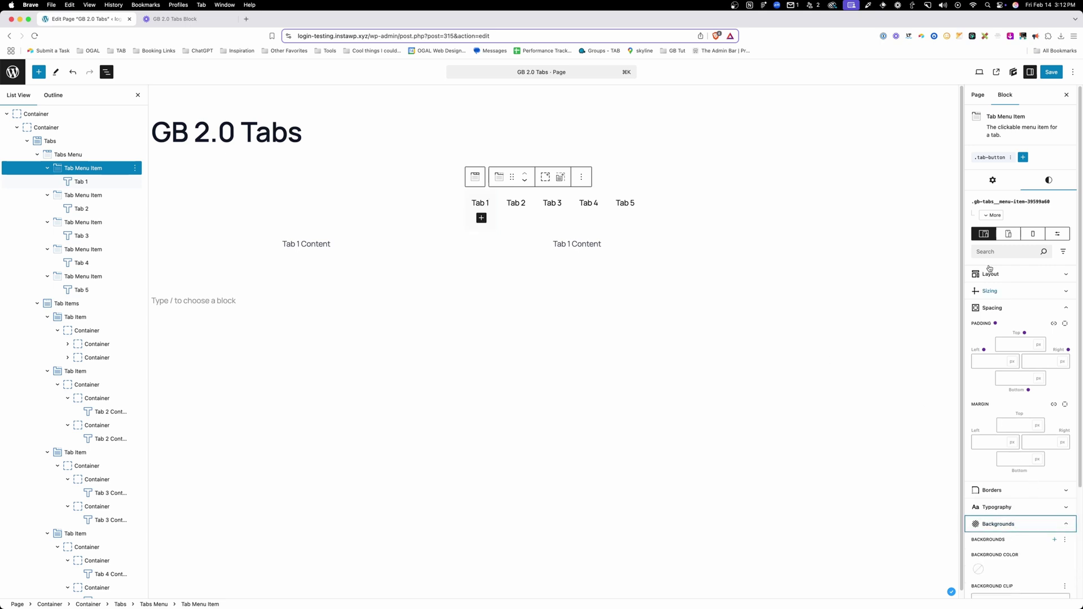
{"action": "left_click", "coordinate": [989, 157]}
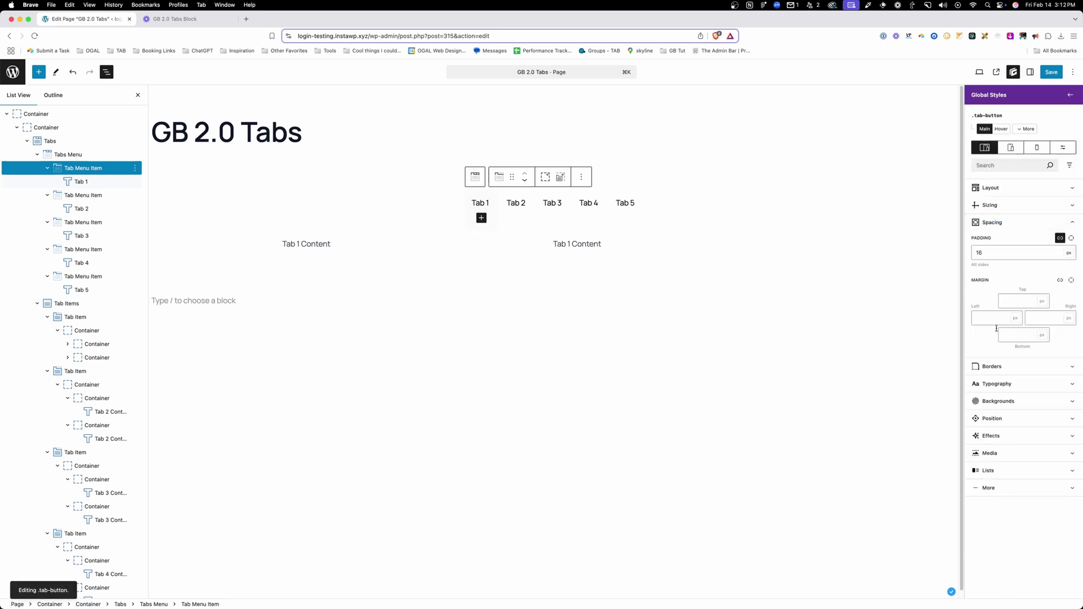
{"action": "left_click", "coordinate": [998, 402]}
{"action": "left_click", "coordinate": [978, 446]}
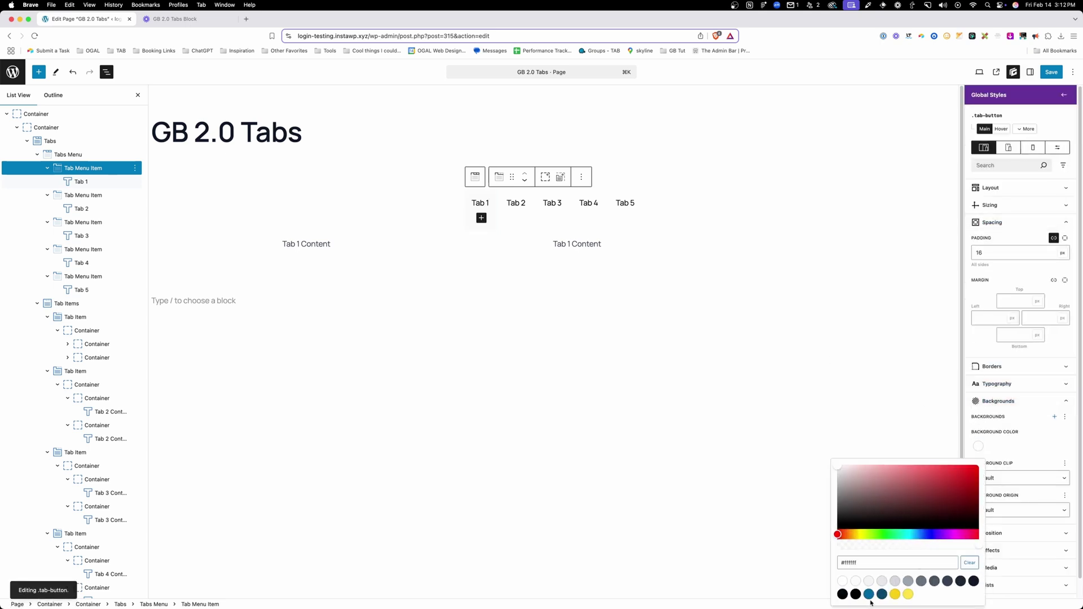
{"action": "left_click", "coordinate": [894, 594]}
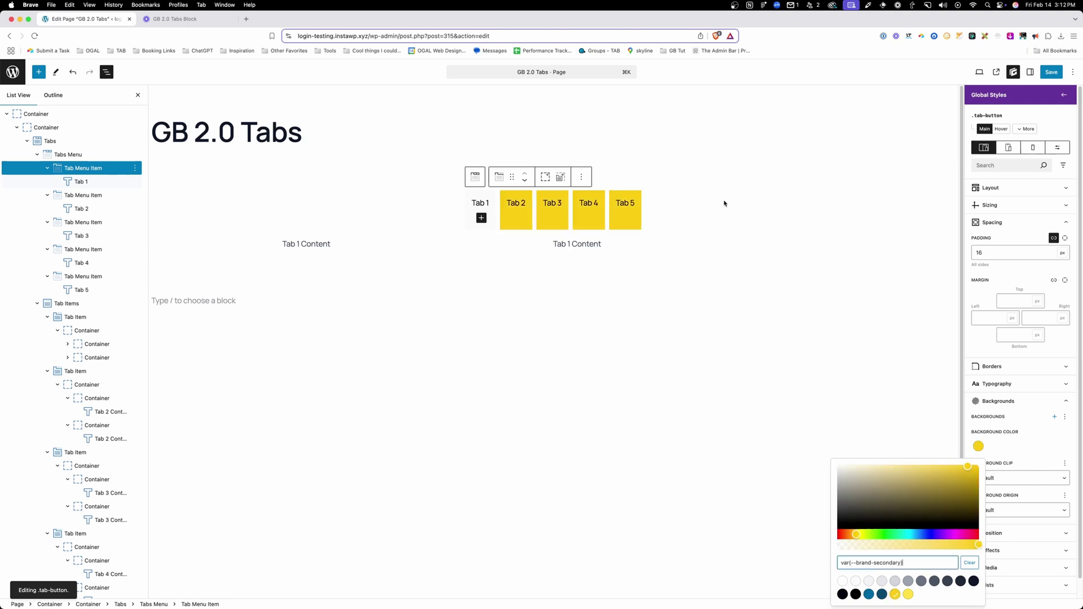
{"action": "scroll", "coordinate": [90, 387], "scroll_direction": "down", "scroll_amount": 4}
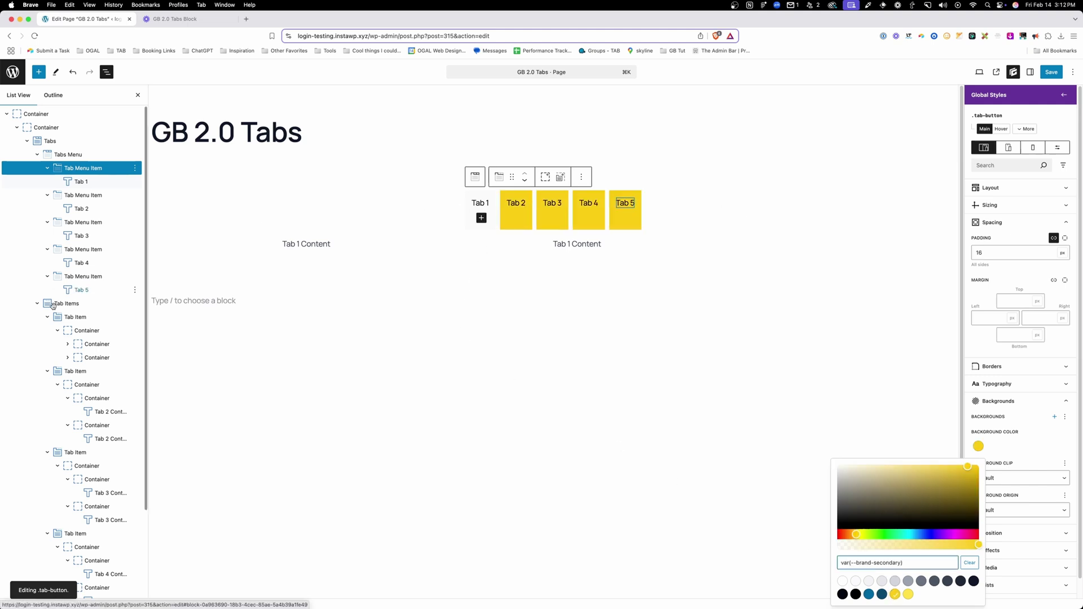
{"action": "left_click", "coordinate": [68, 428]}
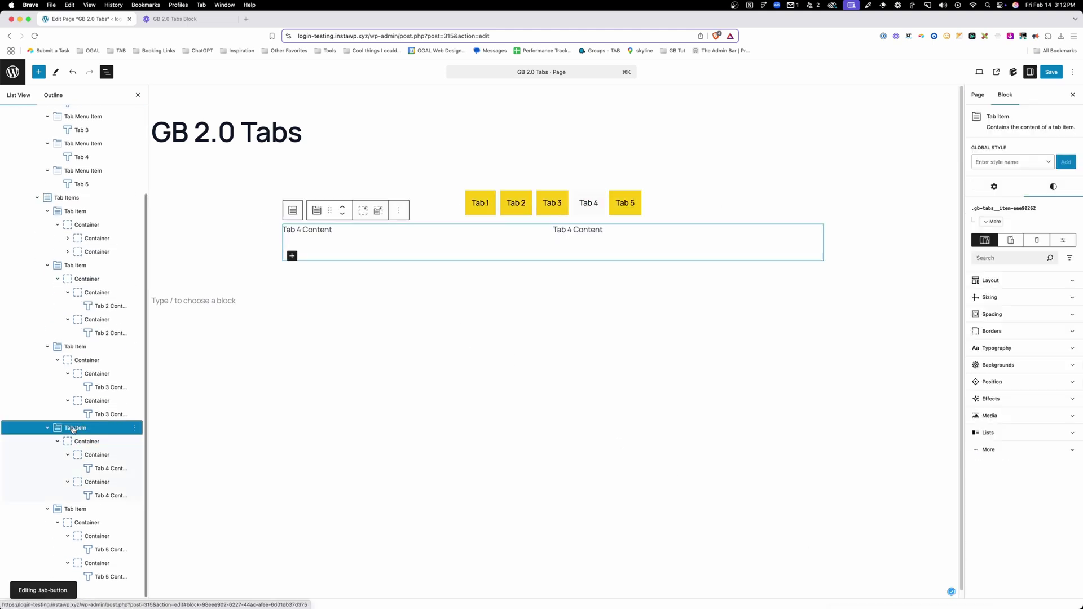
{"action": "left_click", "coordinate": [990, 281]}
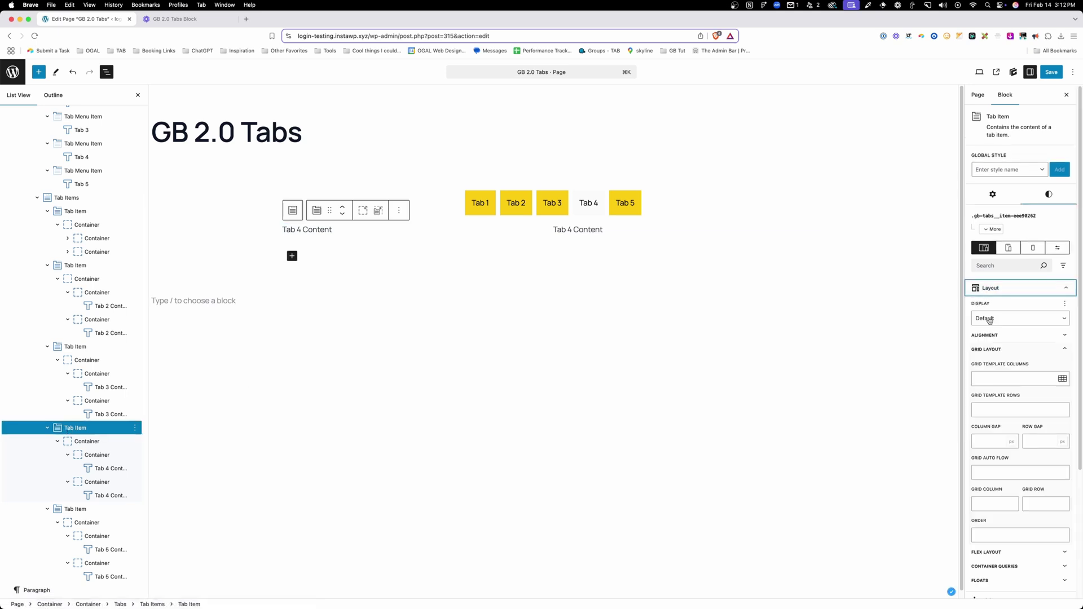
{"action": "left_click", "coordinate": [86, 442]}
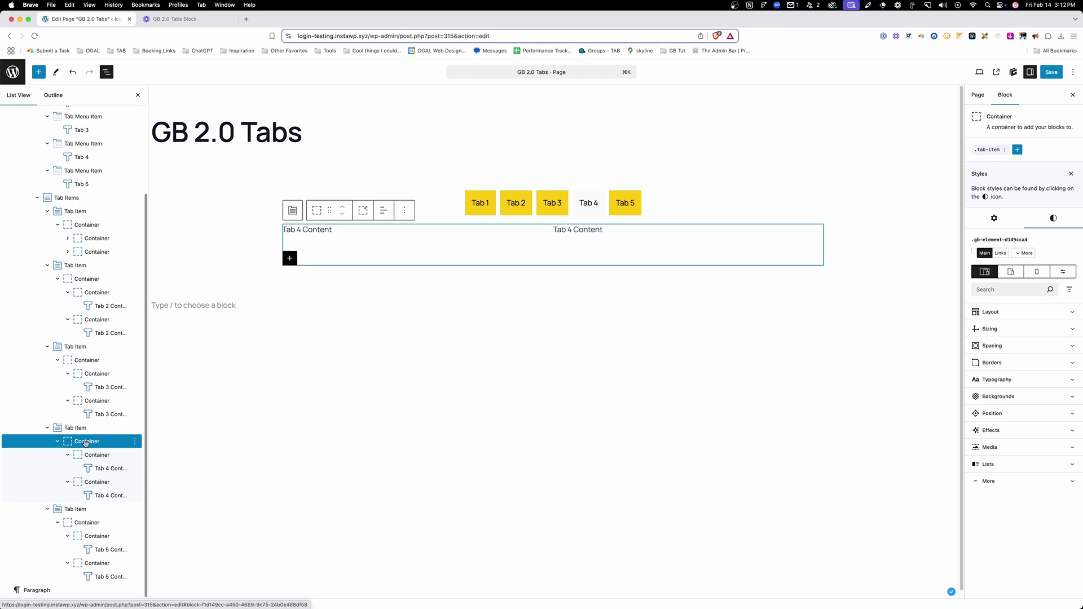